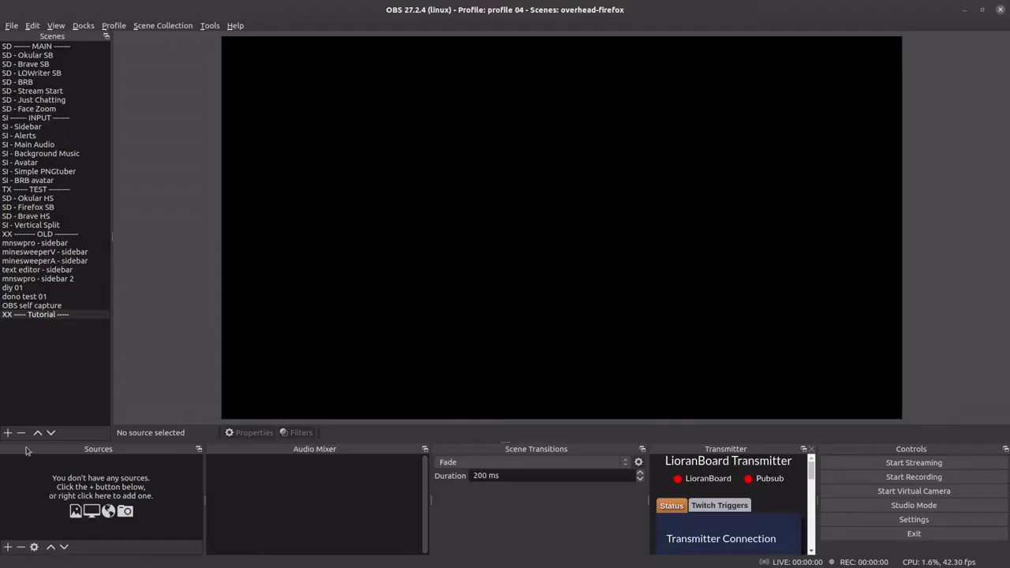
Create a new scene named pngtuber.
click(9, 432)
text(pngtuber)
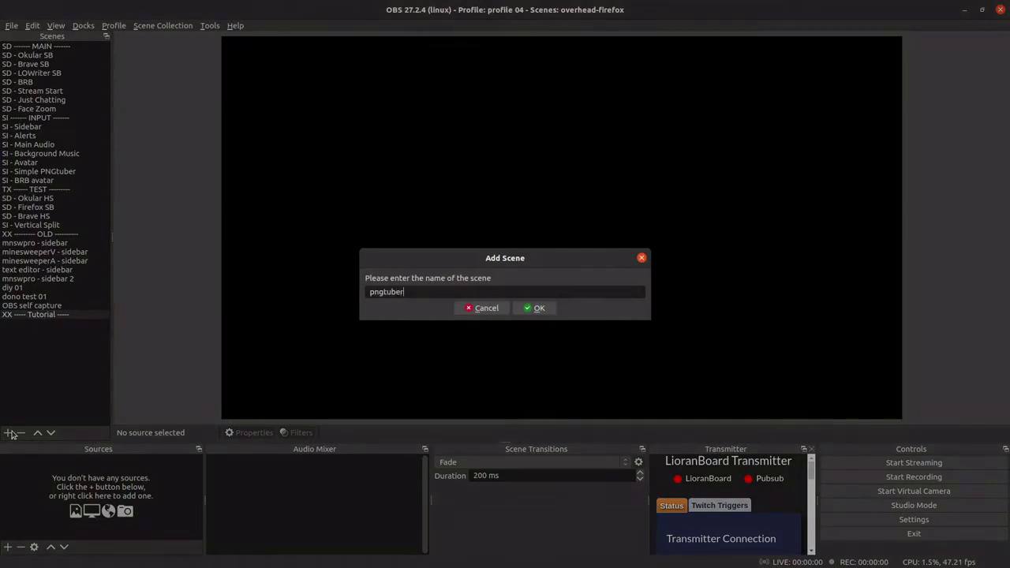
key(Return)
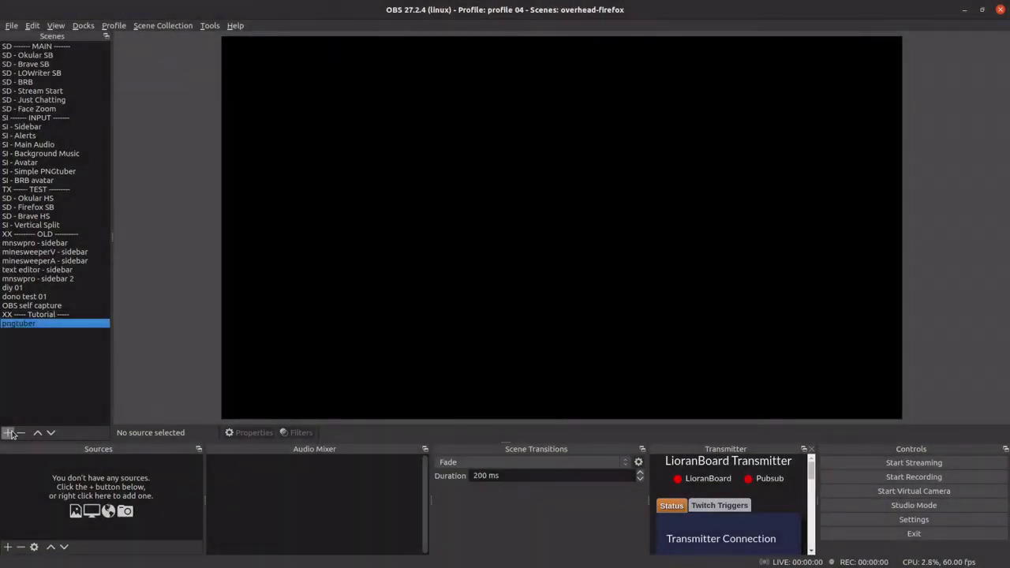
Add an Image source named 'png' showing drLarge.png.
click(8, 546)
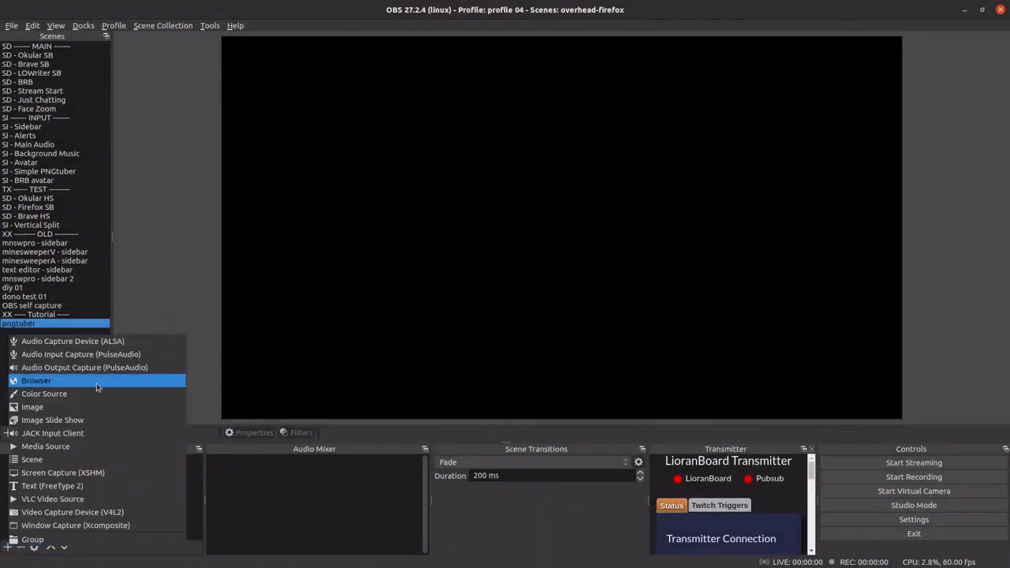
click(223, 410)
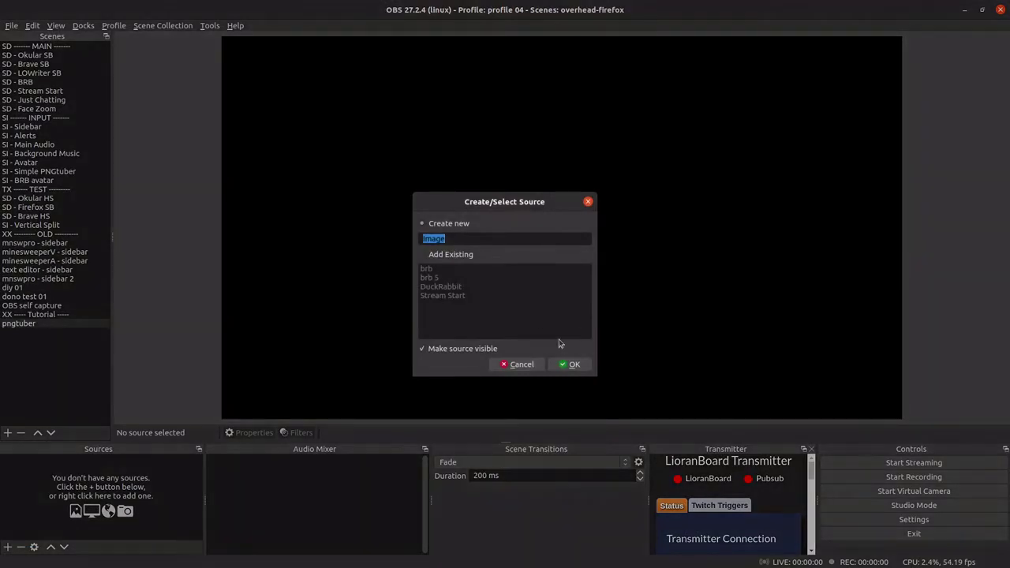
text(png)
key(Return)
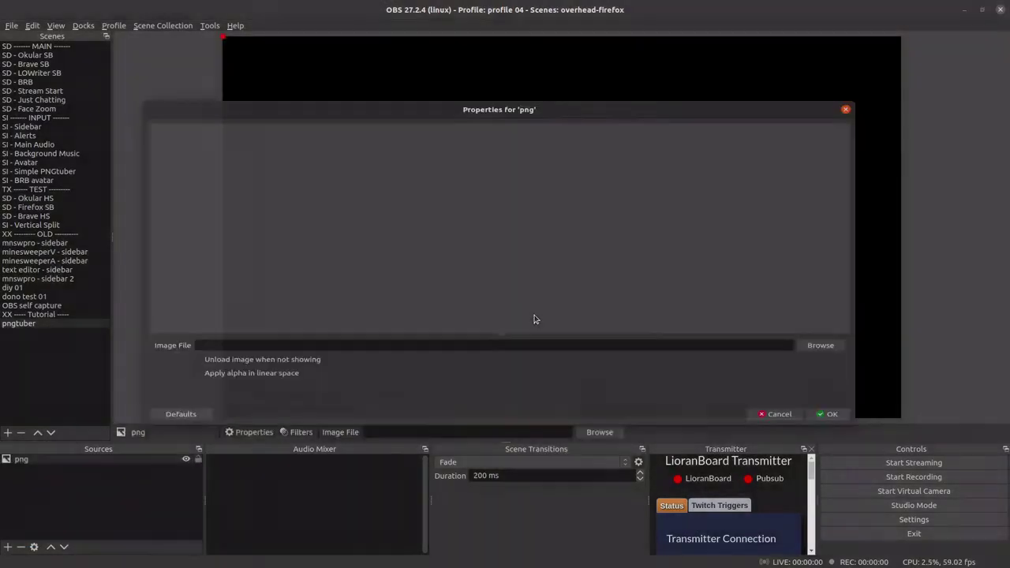
click(820, 356)
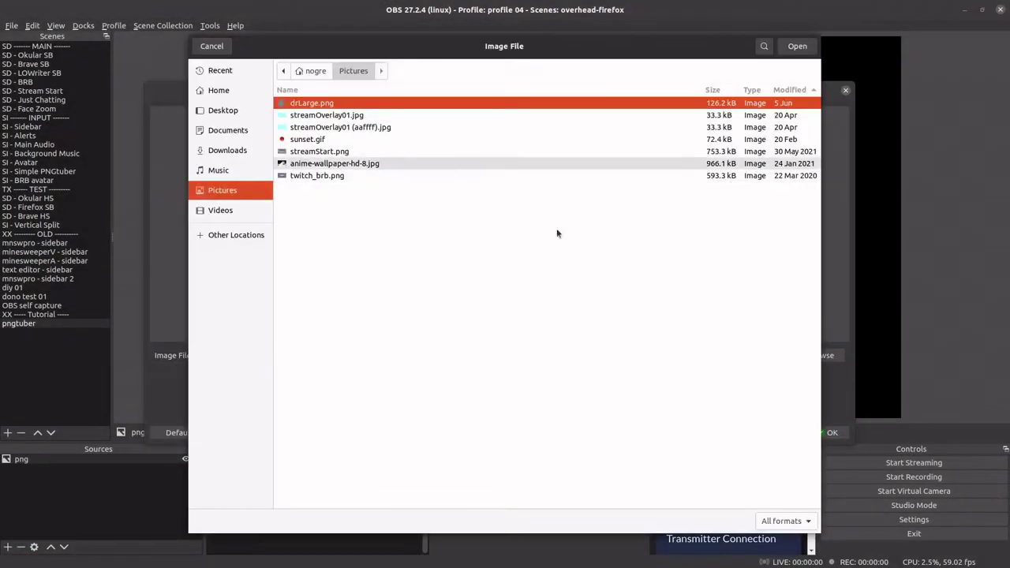
click(798, 47)
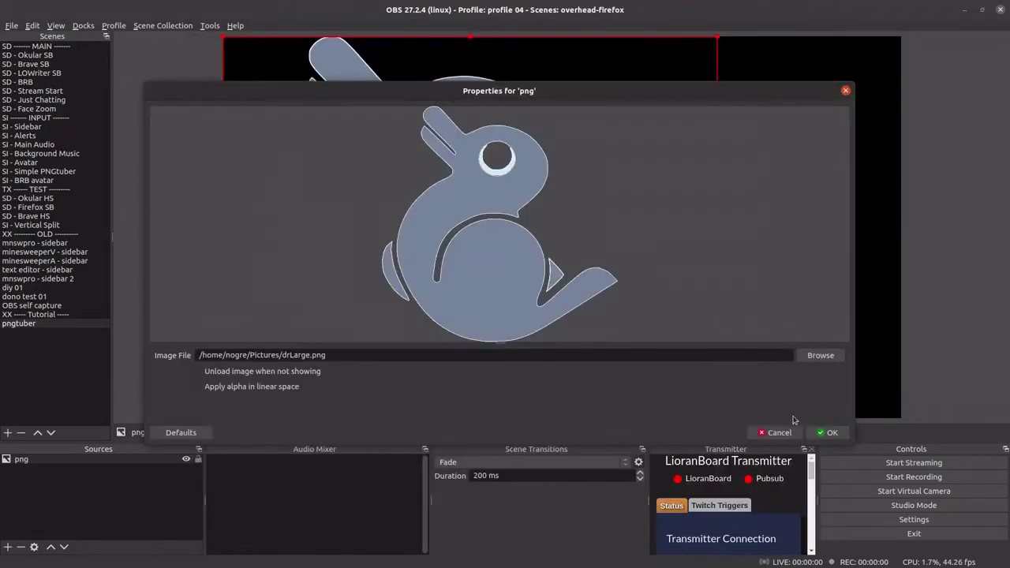
click(832, 433)
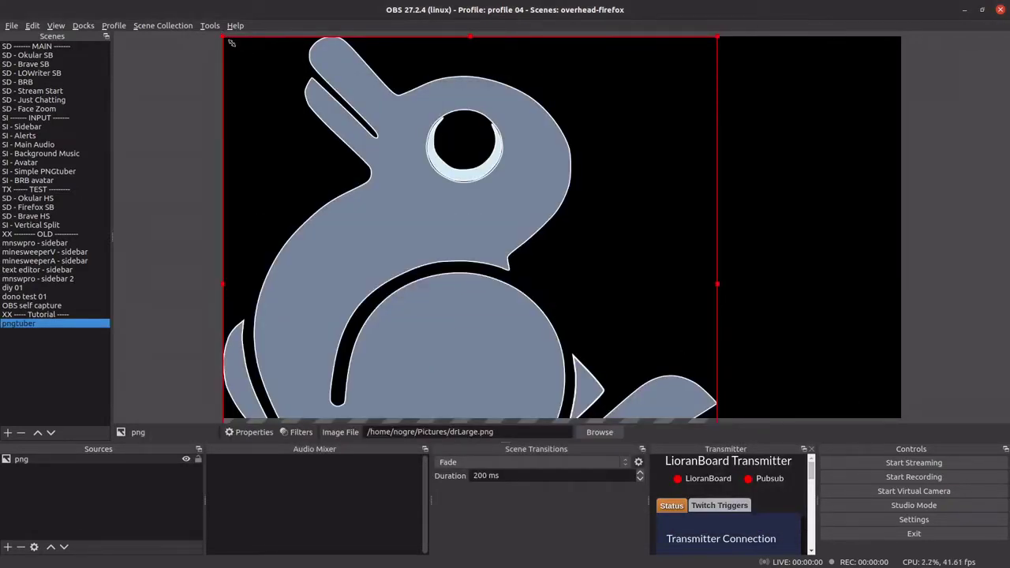
Resize and reposition the duck image so it fills the canvas height.
drag(231, 35, 323, 139)
drag(505, 219, 582, 147)
drag(393, 72, 533, 187)
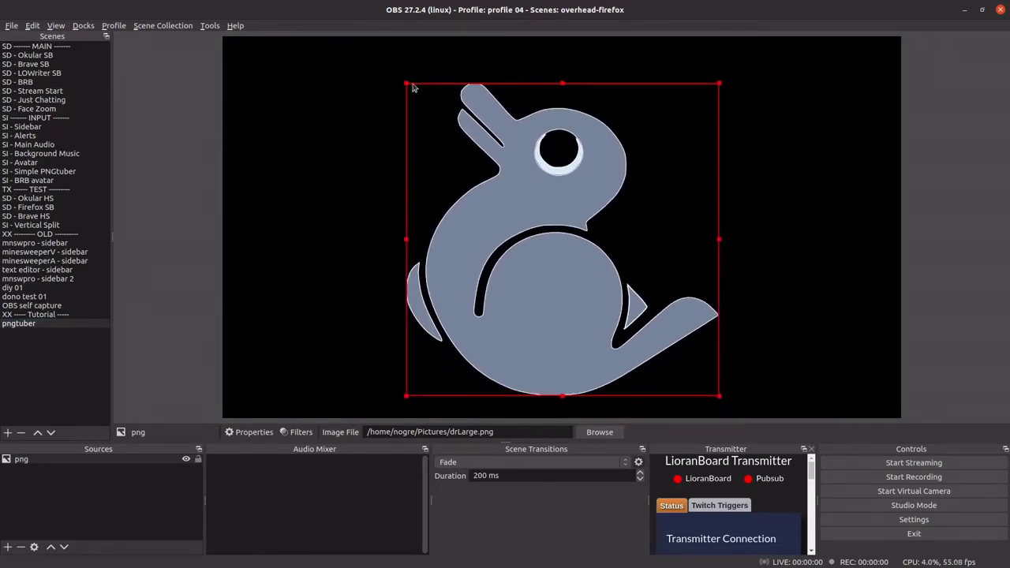
drag(406, 84, 386, 90)
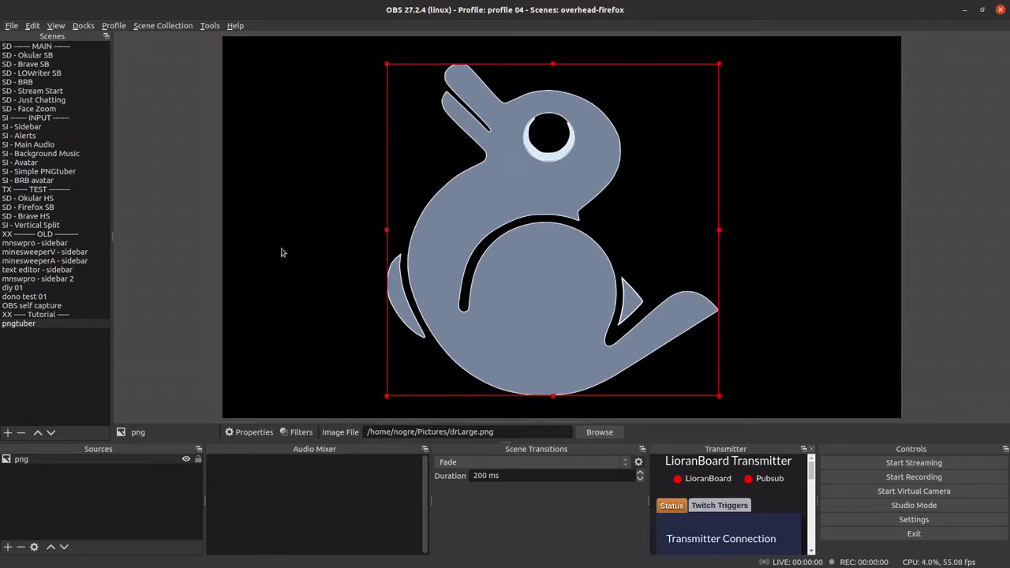
Add an empty group named 'gg' and move it below png.
click(30, 489)
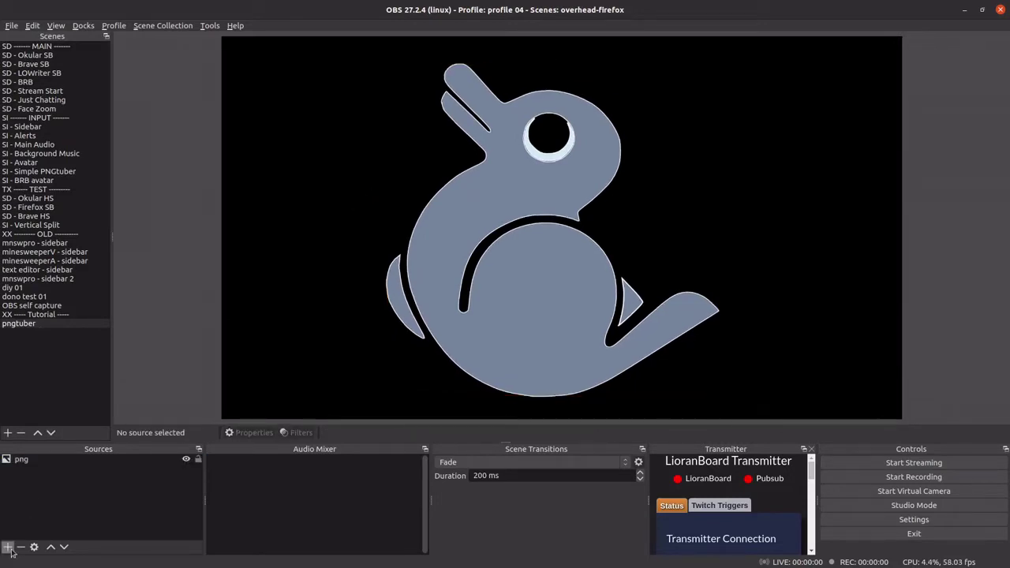
click(7, 546)
click(39, 544)
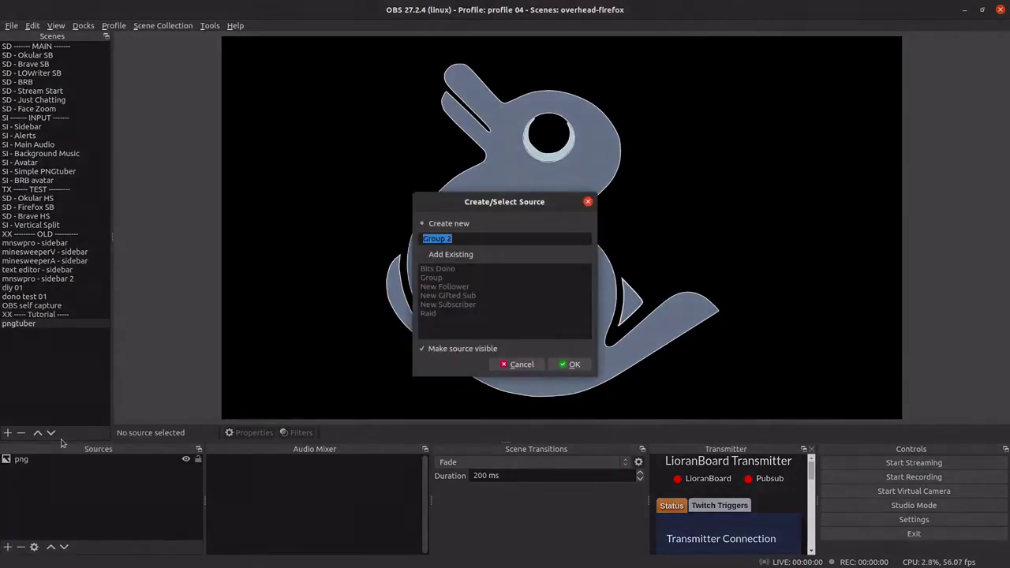
text(gg)
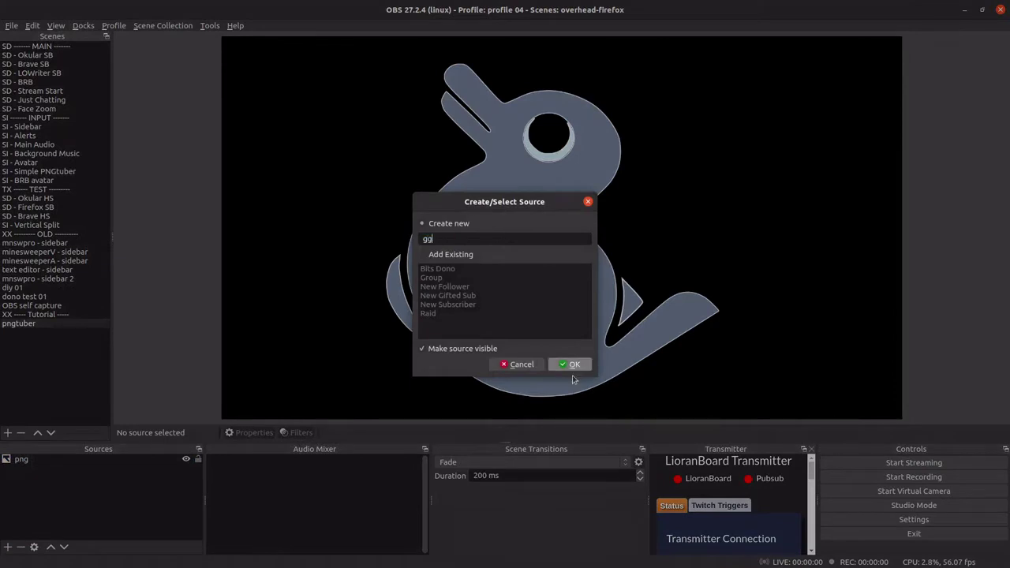
click(573, 364)
click(64, 547)
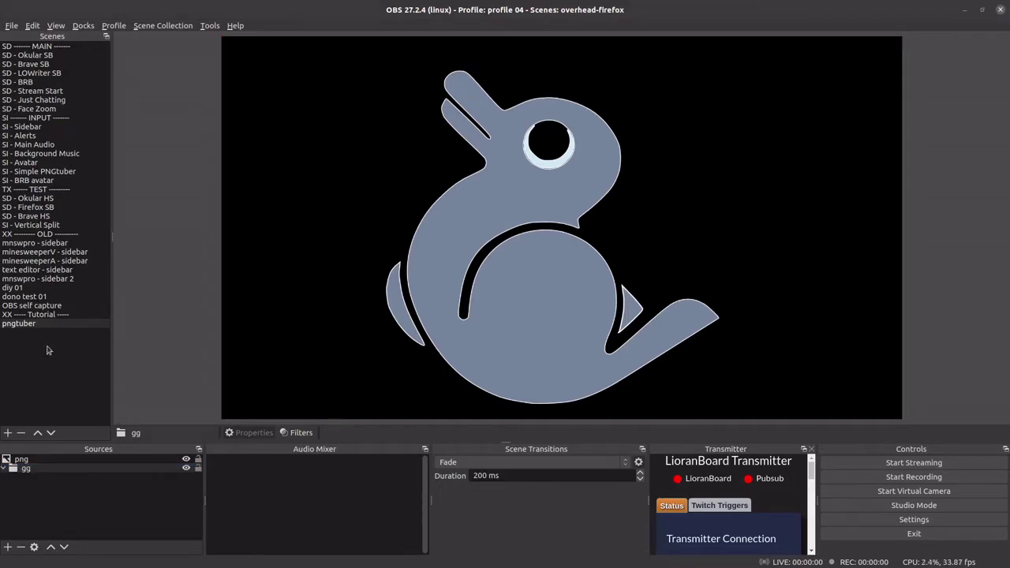
Add a Color Correction filter to the pngtuber scene with Opacity set to exactly 0.5.
right_click(34, 325)
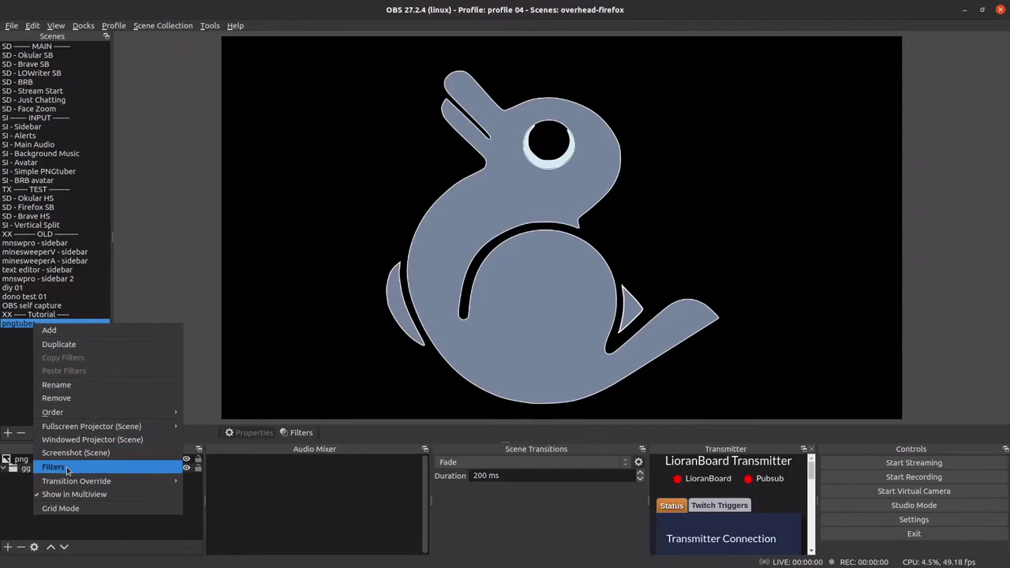
click(67, 471)
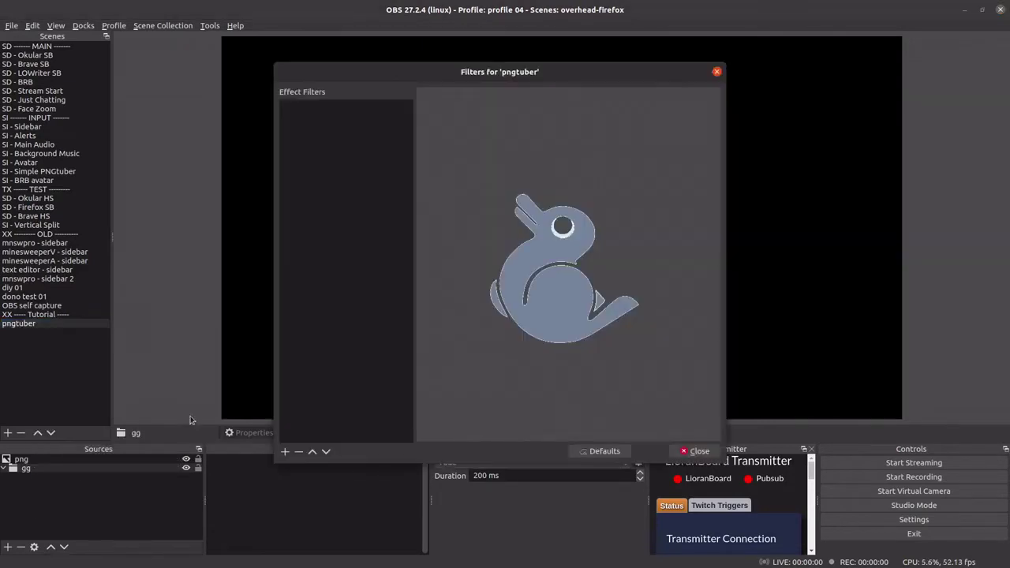
click(286, 452)
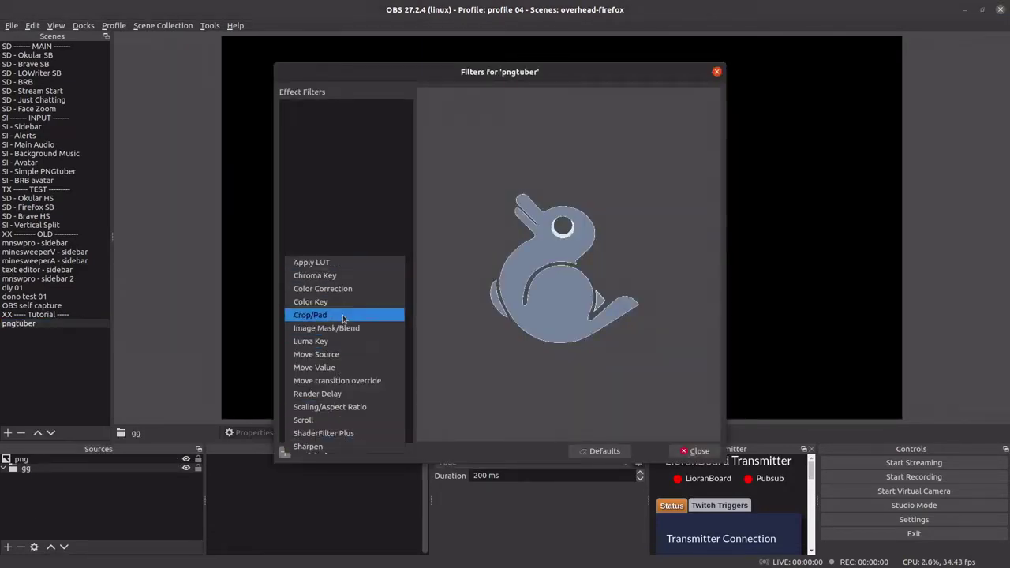
click(349, 289)
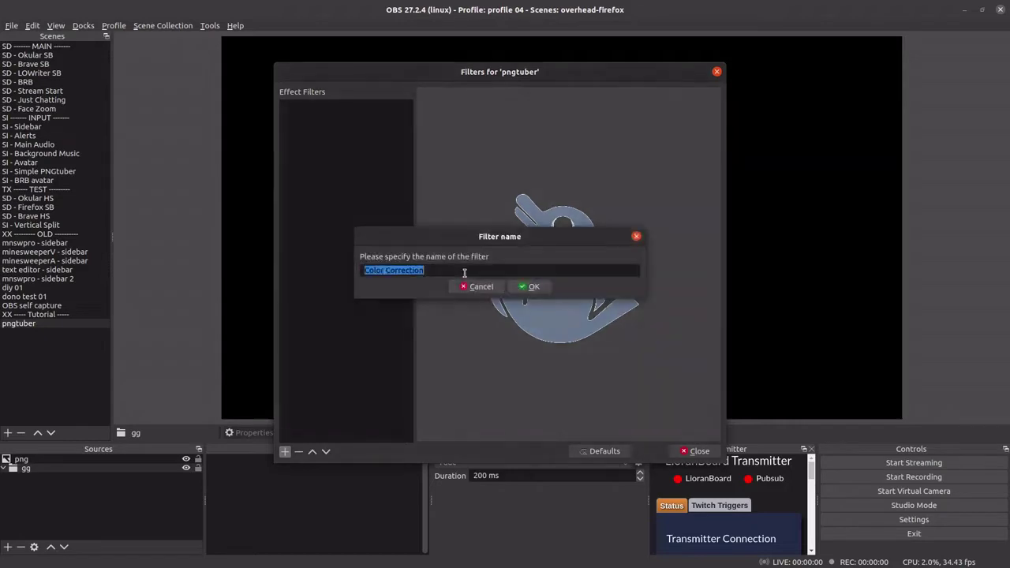
click(524, 288)
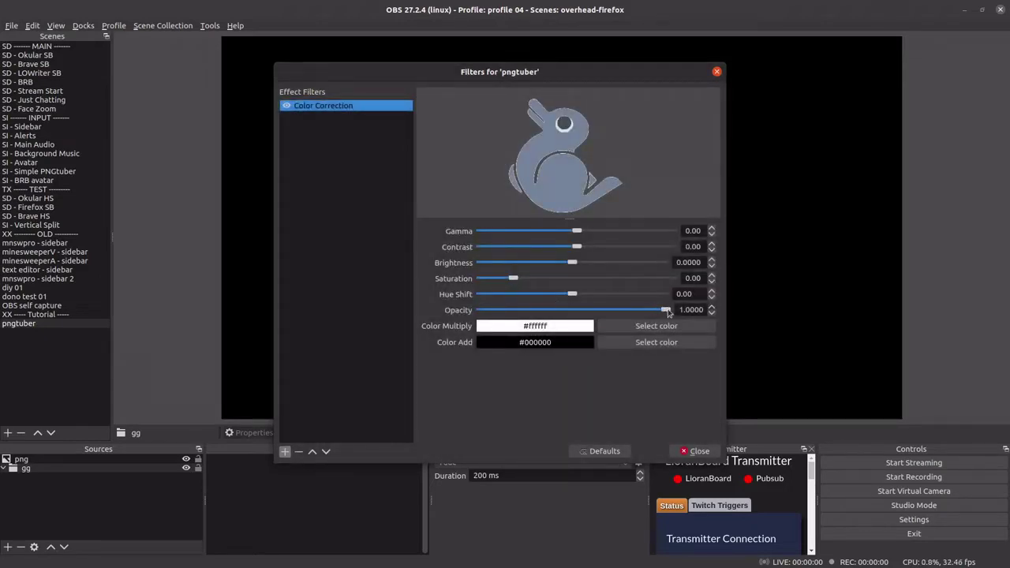
drag(667, 312, 581, 311)
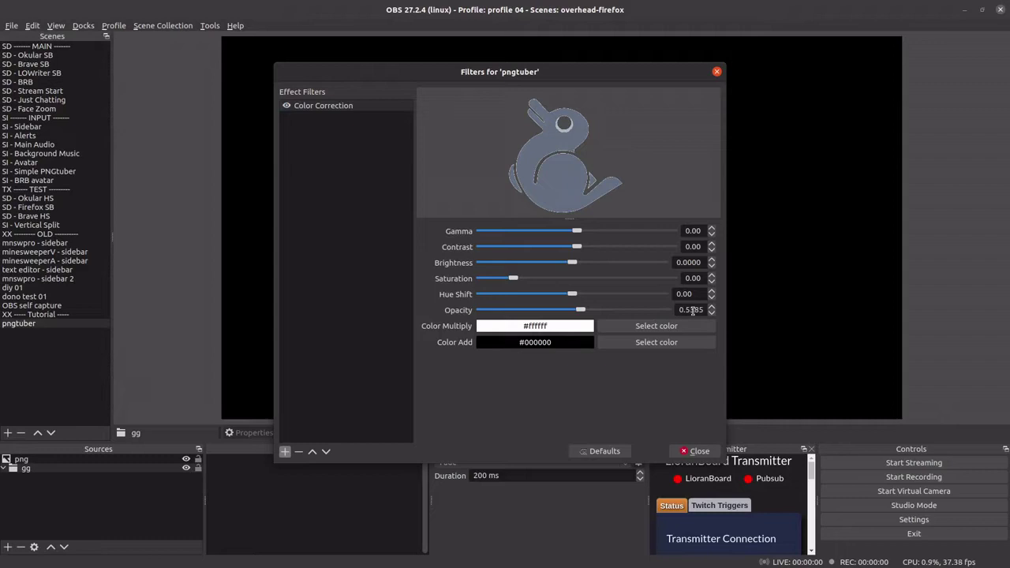
drag(698, 310, 740, 313)
key(BackSpace)
key(BackSpace)
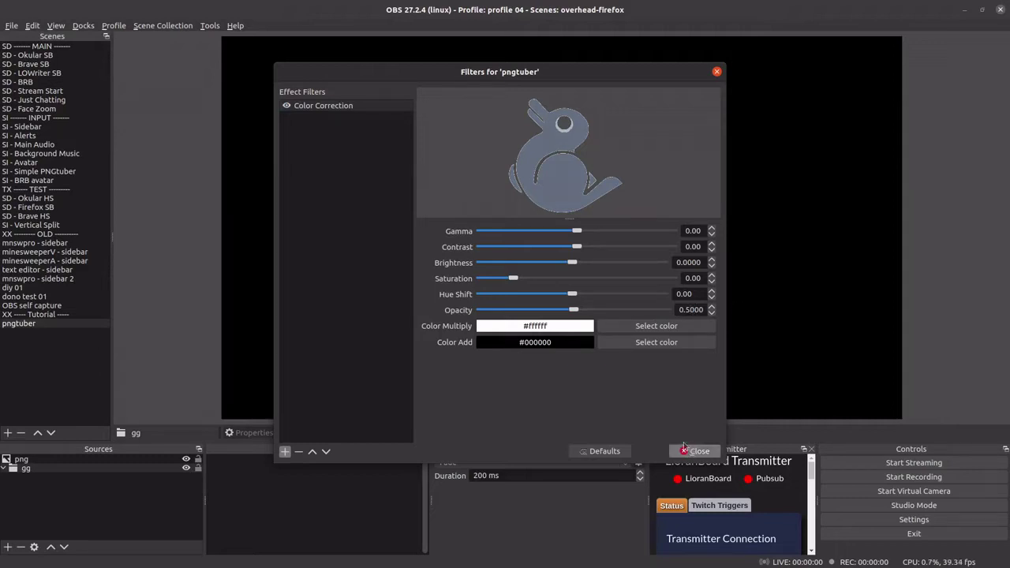
Add a Move Source filter to pngtuber, renamed 'Move Up'.
click(285, 452)
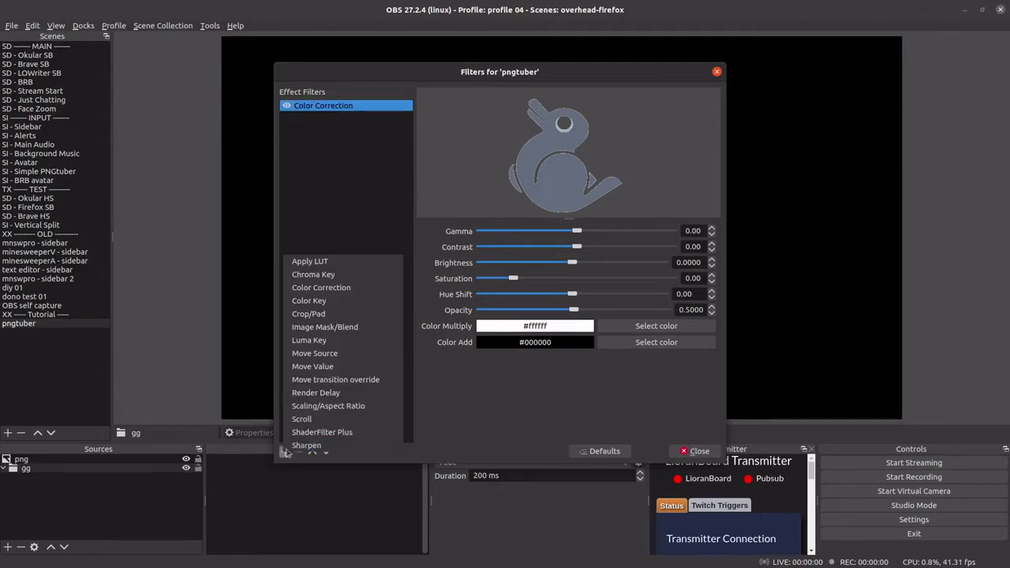
click(335, 355)
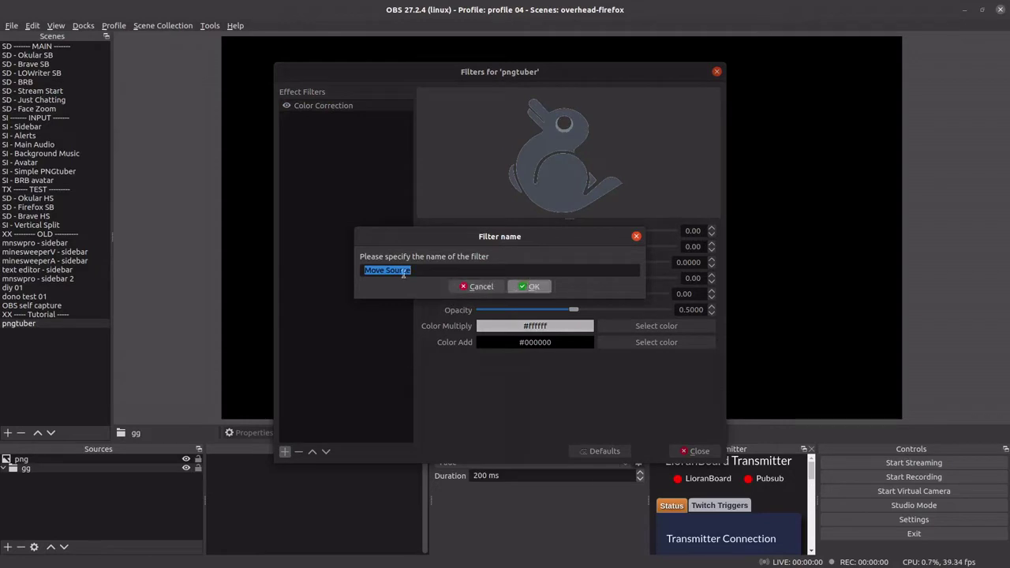
click(413, 270)
drag(413, 270, 386, 270)
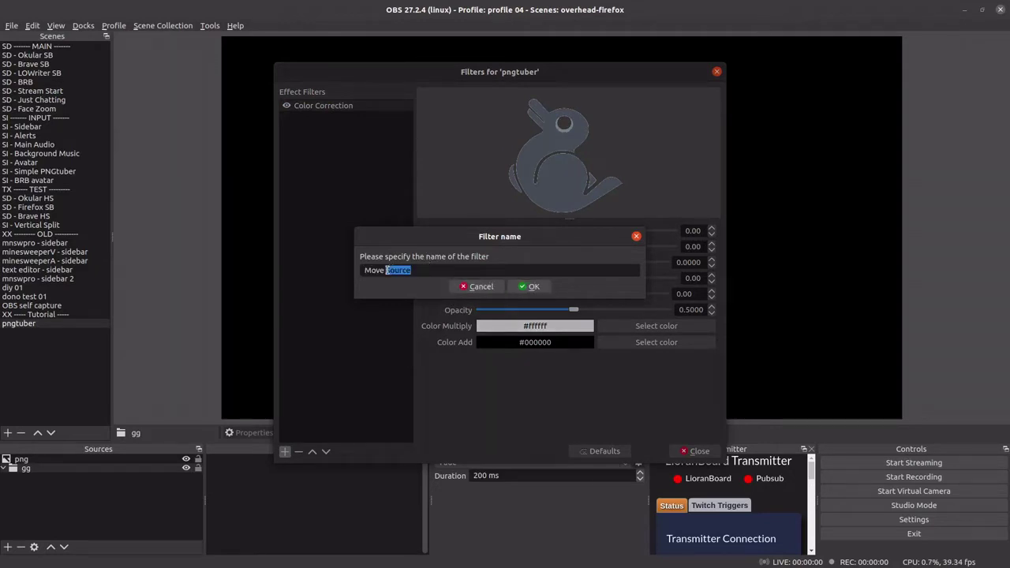
text(Up)
key(Return)
Point Move Up at png with a relative transform of y -60.0.
click(511, 250)
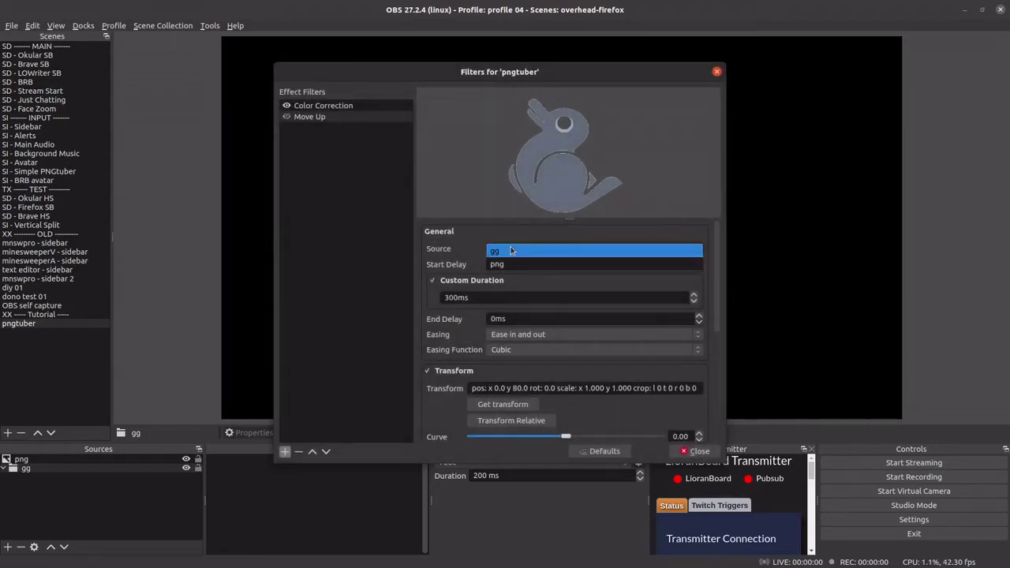
click(516, 264)
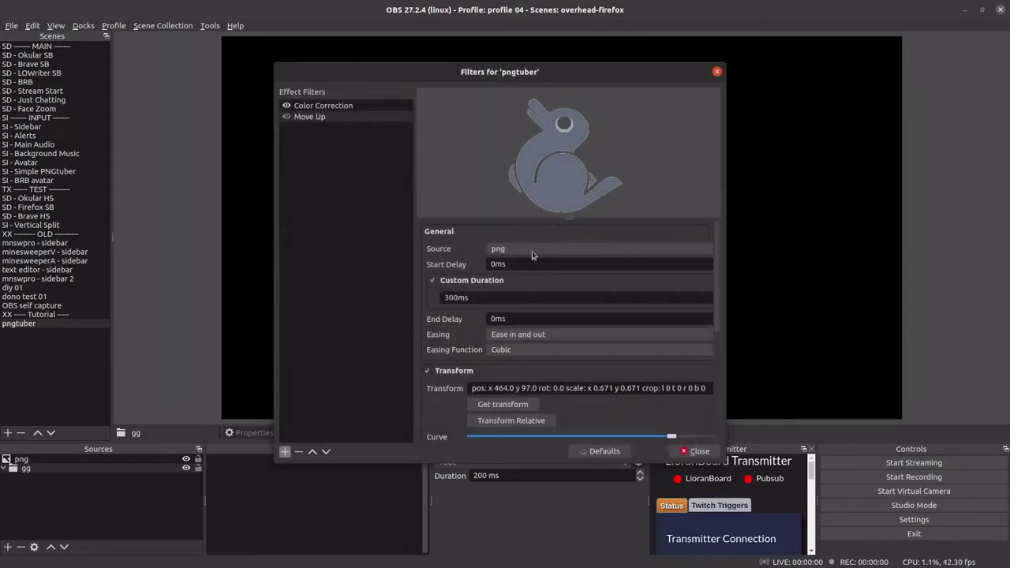
scroll(457, 345, down, 2)
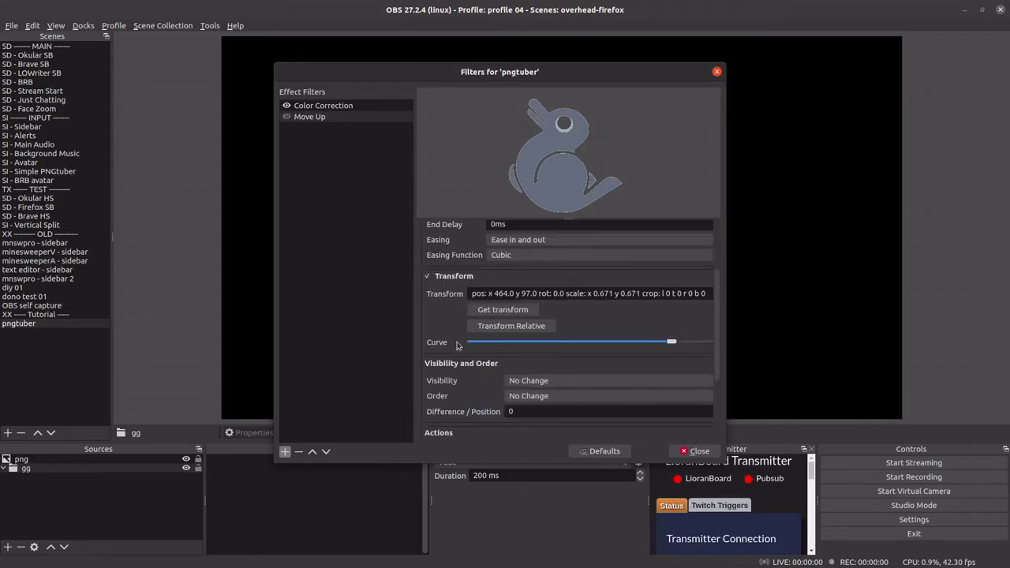
click(508, 331)
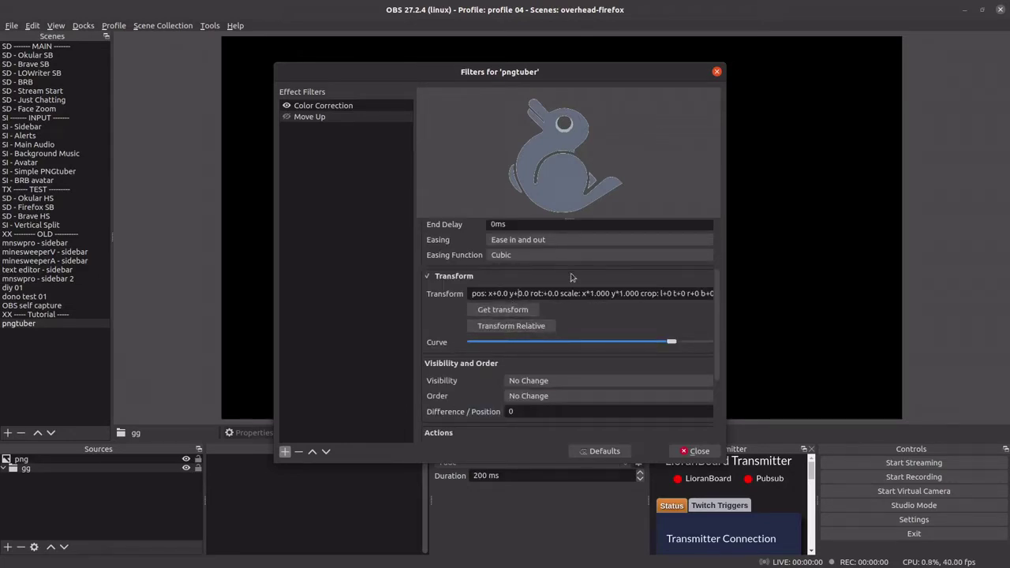
key(BackSpace)
text(-6)
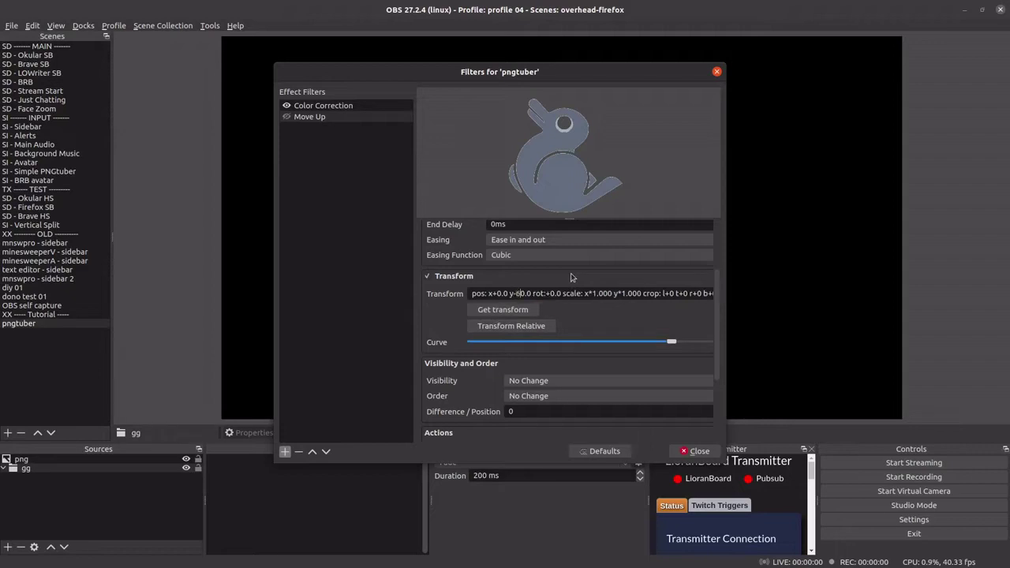
scroll(568, 327, down, 2)
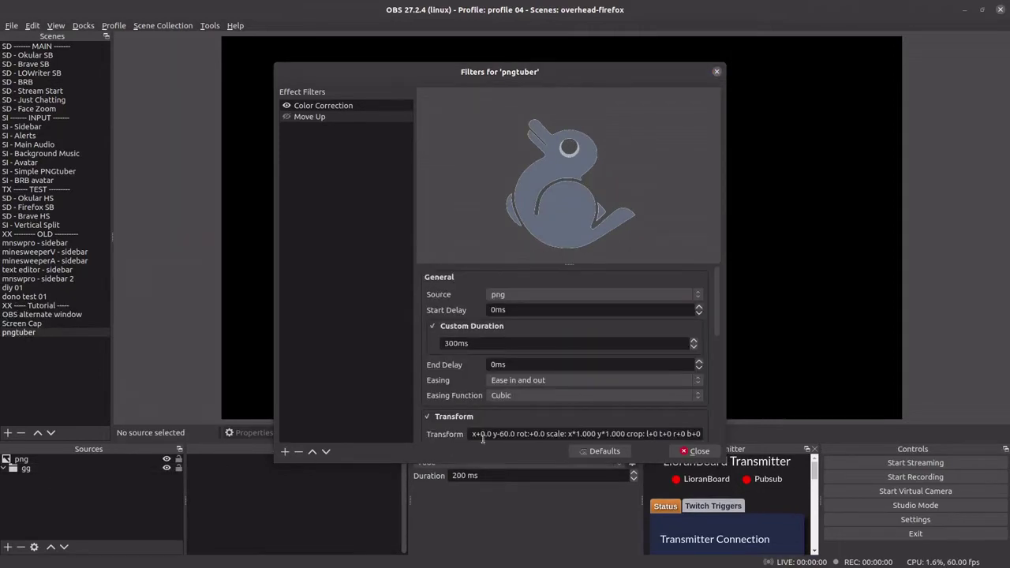
Add a 'Move Down' Move Source filter targeting png and capture png's current transform.
click(285, 452)
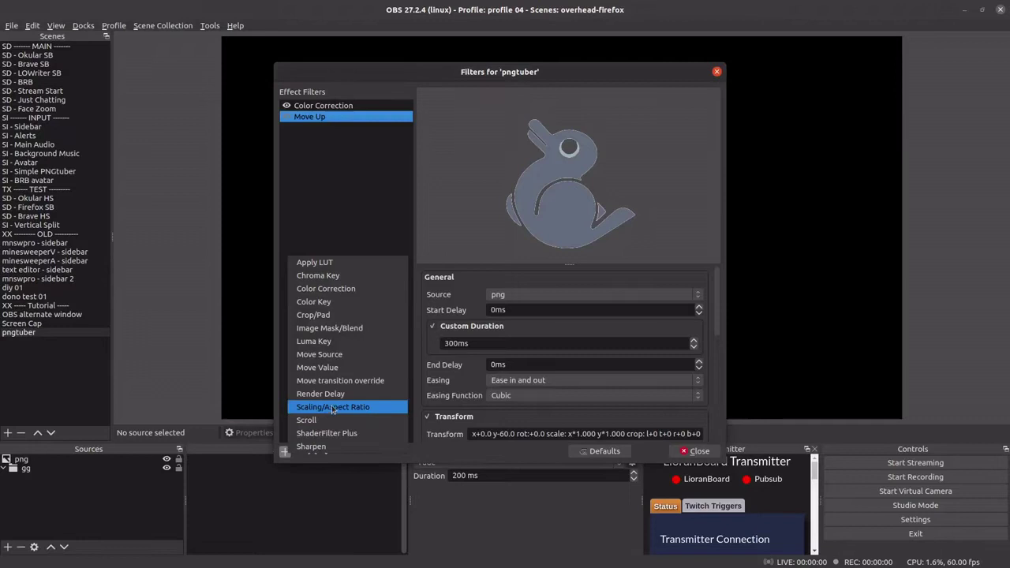
click(339, 354)
click(427, 270)
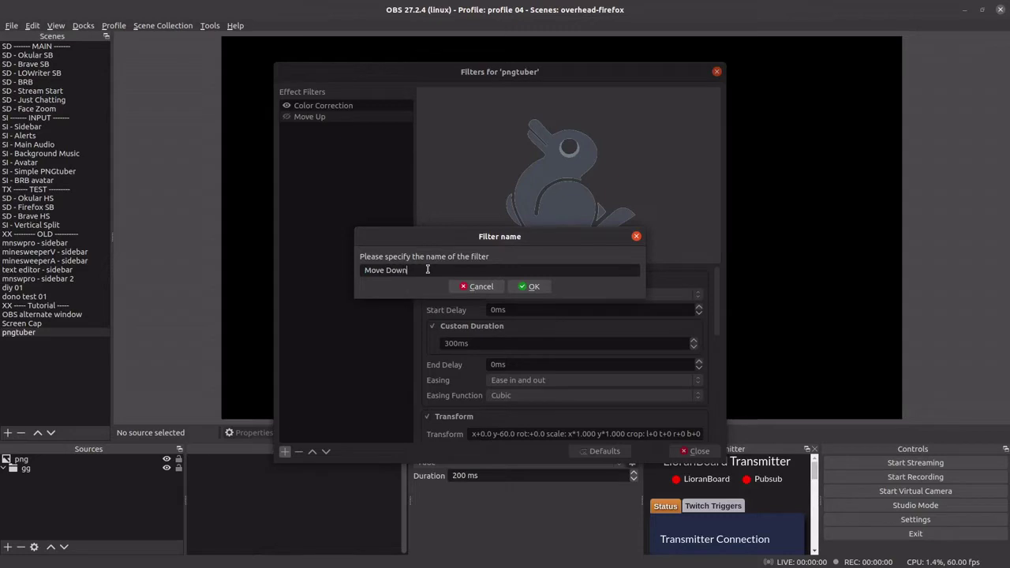
text(Down)
click(529, 287)
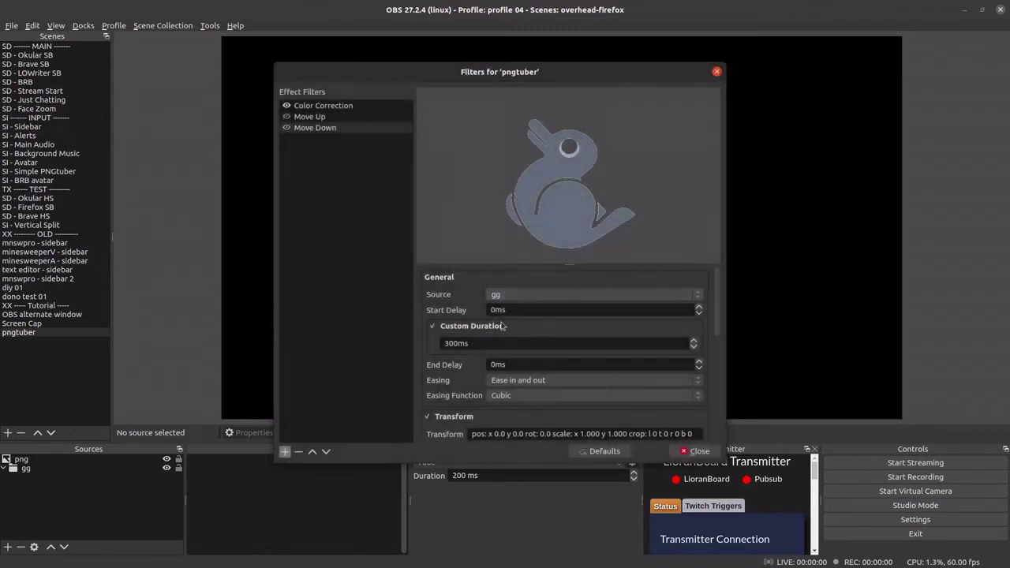
click(525, 295)
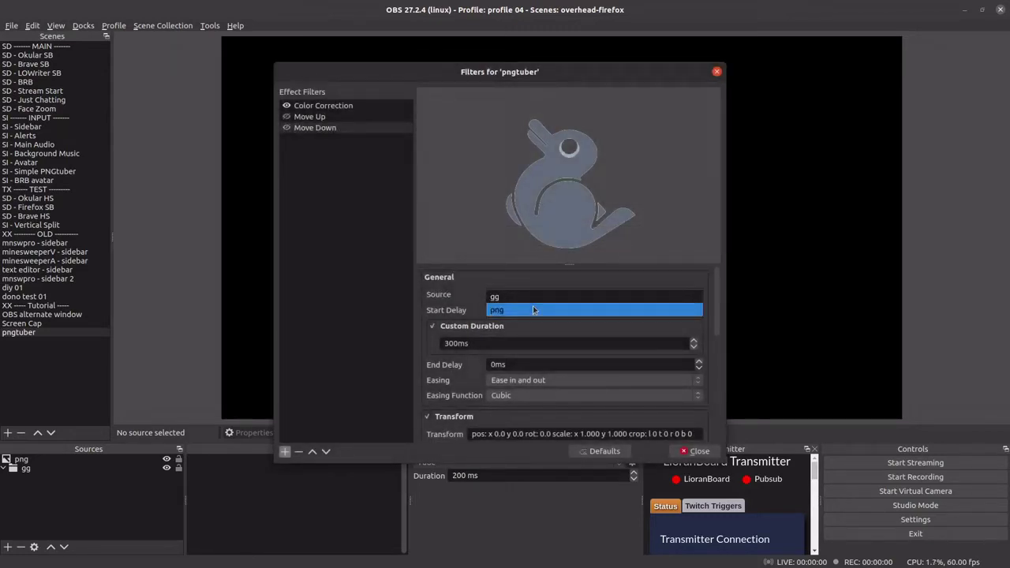
click(529, 309)
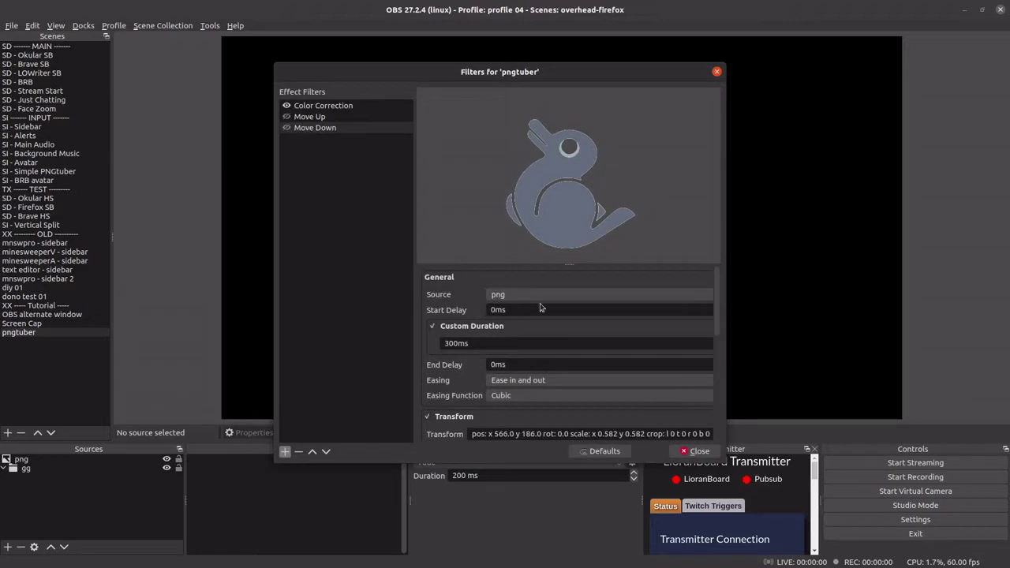
scroll(465, 293, down, 2)
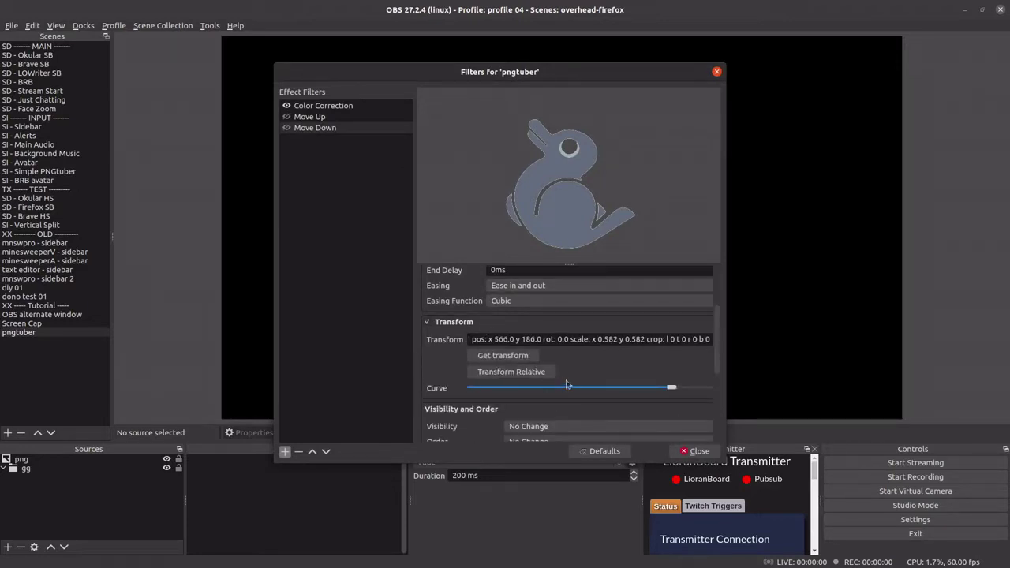
click(505, 356)
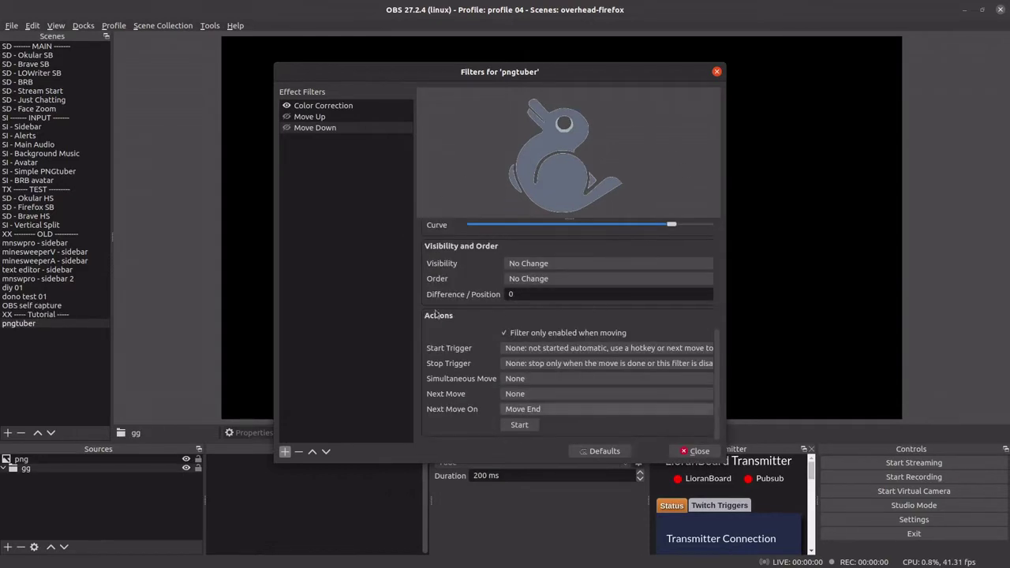
Add a Move Value filter named Lighten to pngtuber.
click(307, 235)
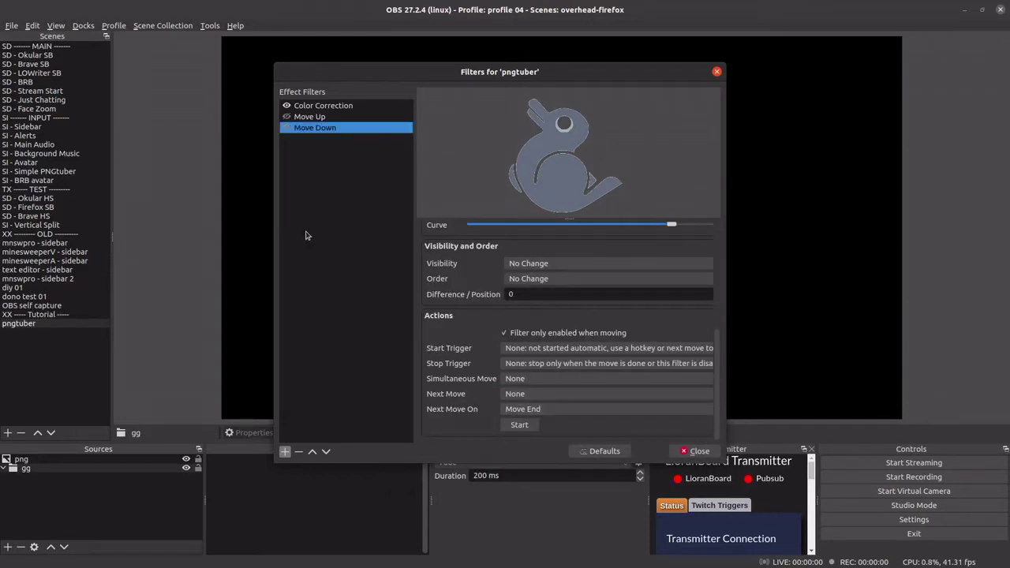
click(286, 454)
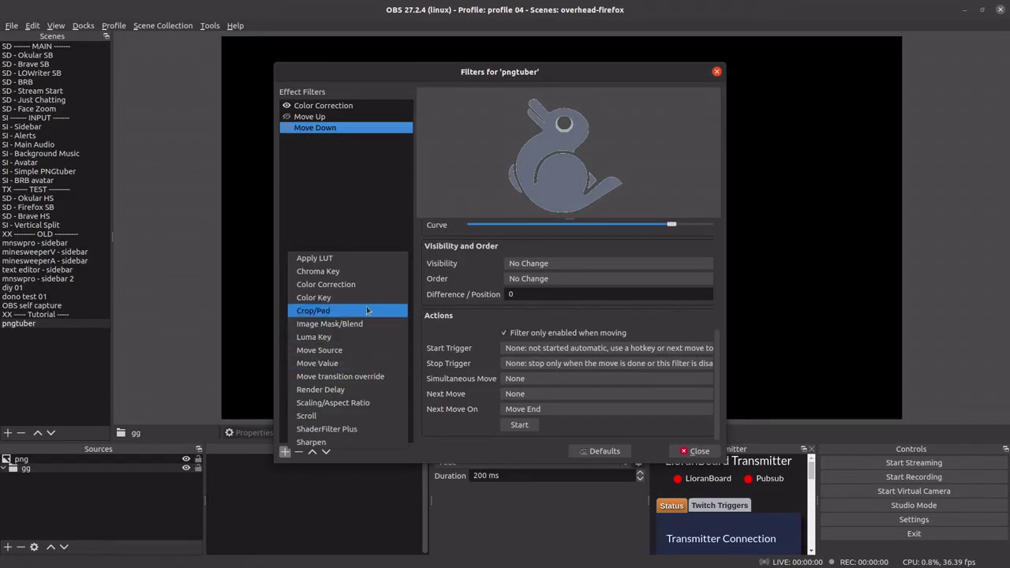
click(358, 363)
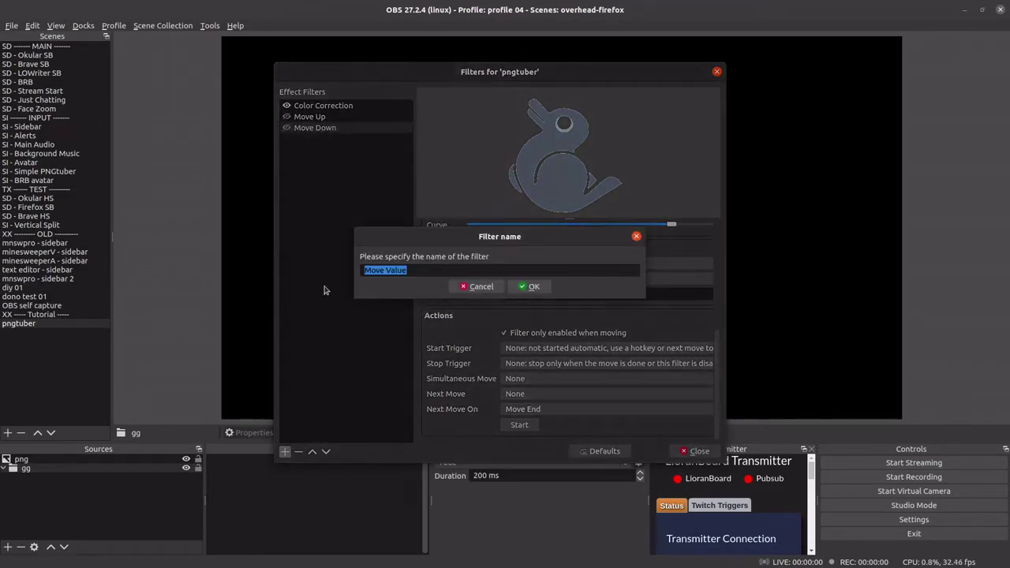
text(Lighten)
key(Return)
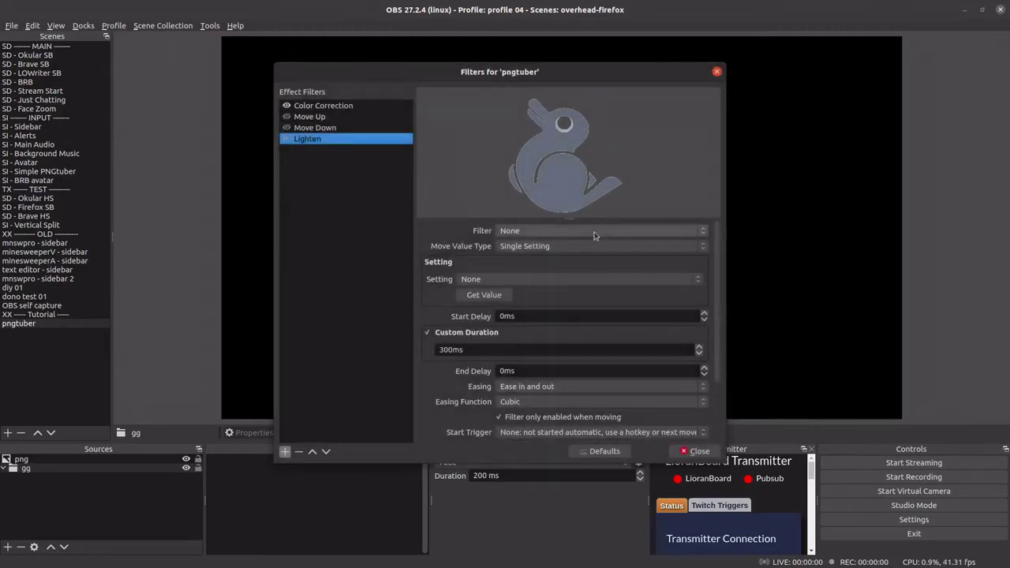
Make Lighten animate the Color Correction filter's Opacity to 1.0000.
click(596, 233)
click(585, 245)
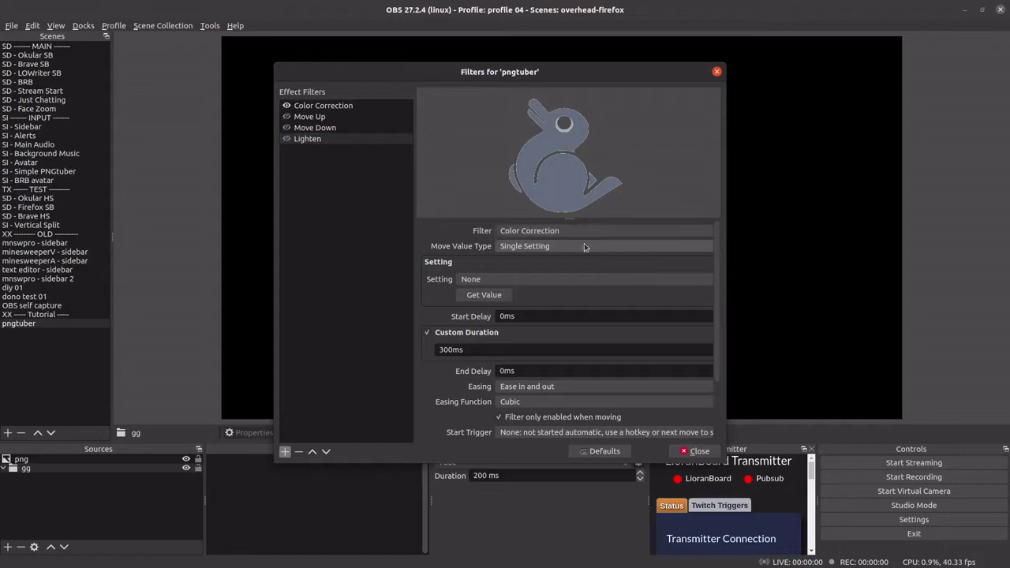
scroll(465, 374, down, 3)
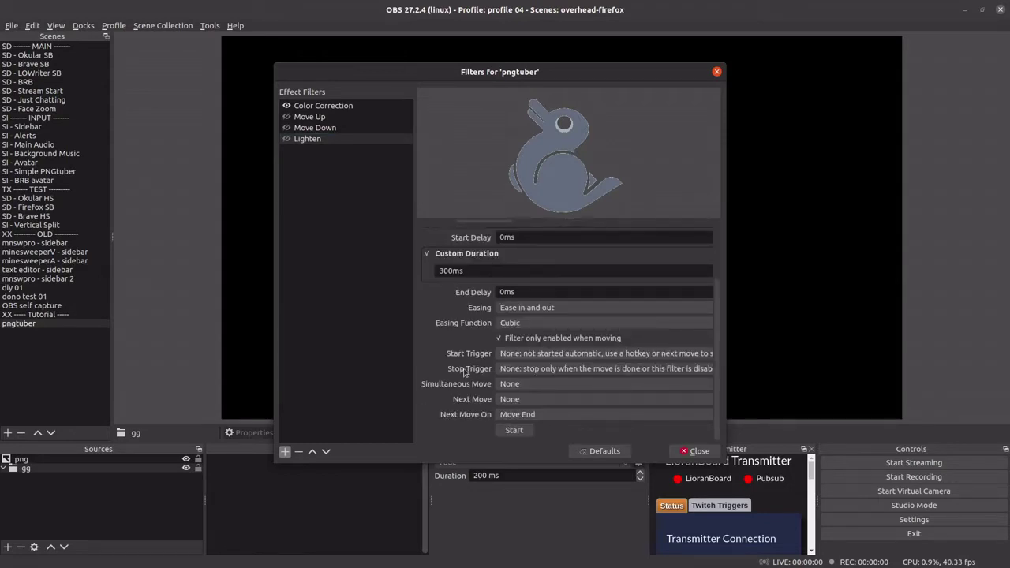
scroll(465, 372, up, 3)
click(501, 264)
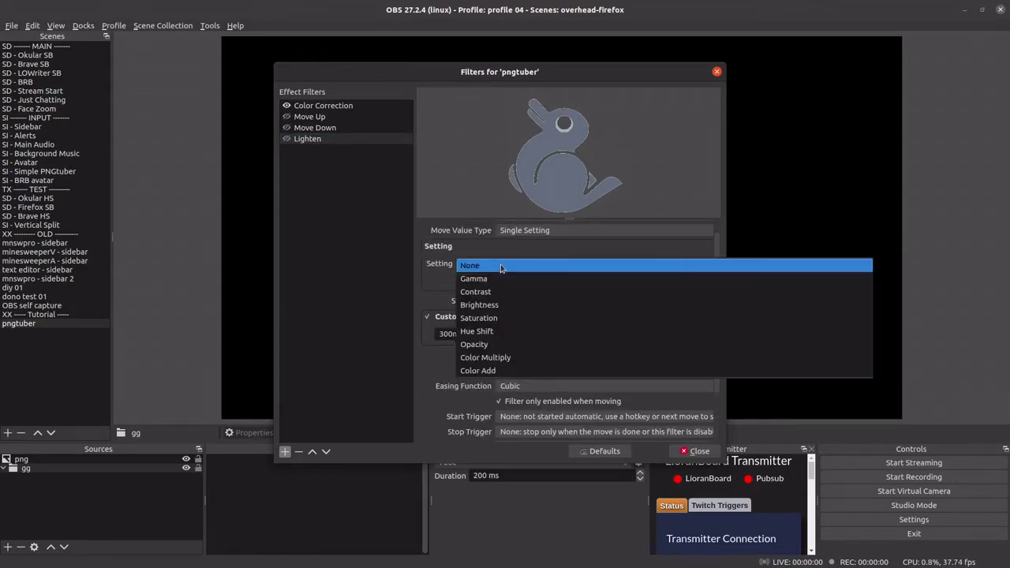
click(509, 345)
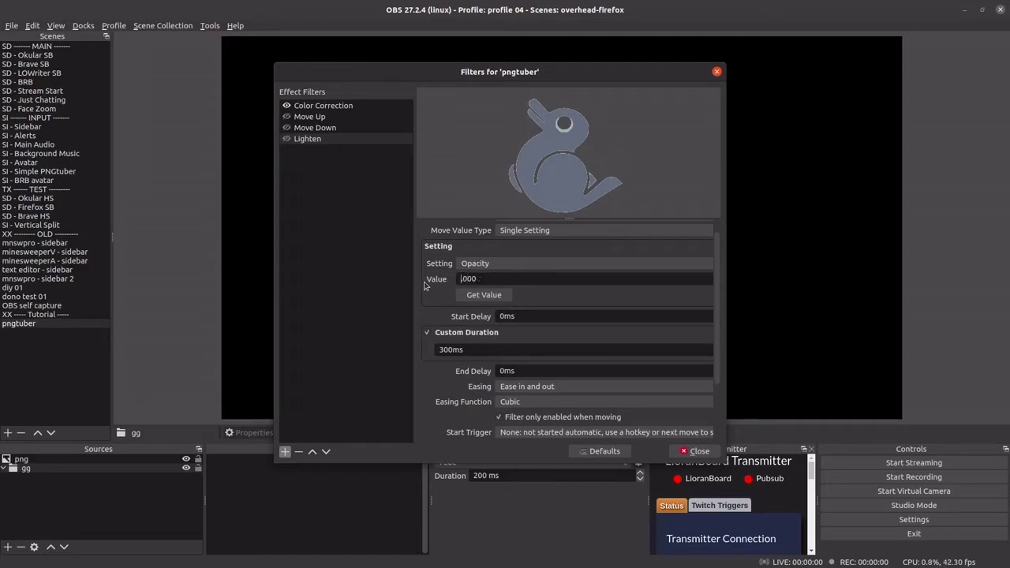
click(285, 452)
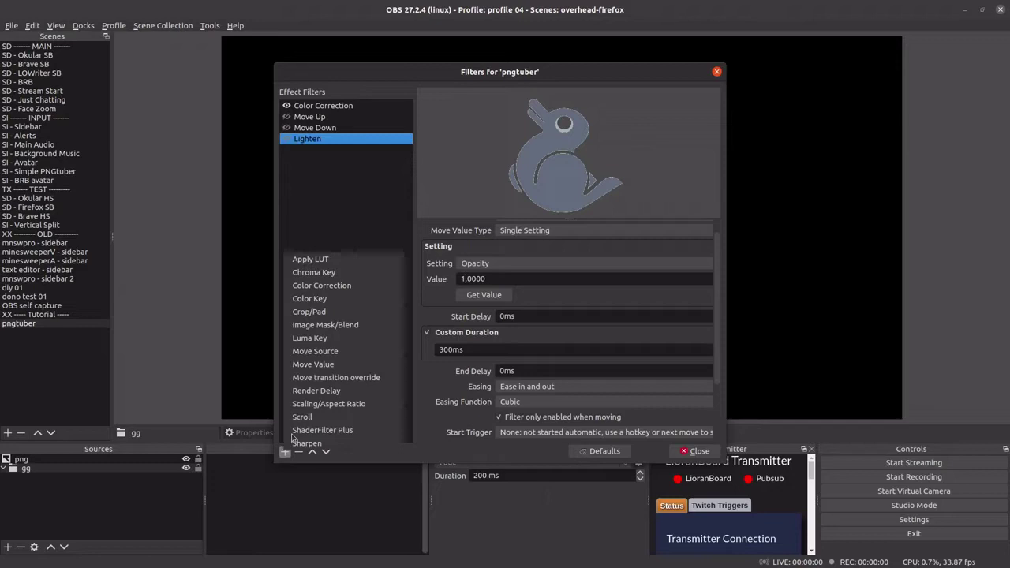
Add a Move Value filter 'Darken' setting Color Correction Opacity to 0.5000, then close the filters.
click(331, 364)
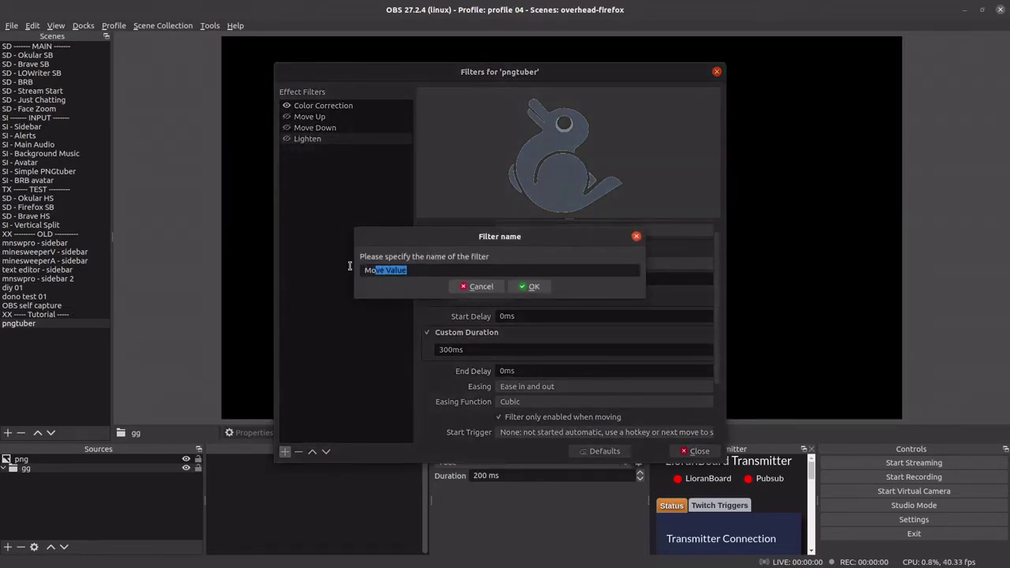
text(Darken)
click(529, 287)
click(575, 230)
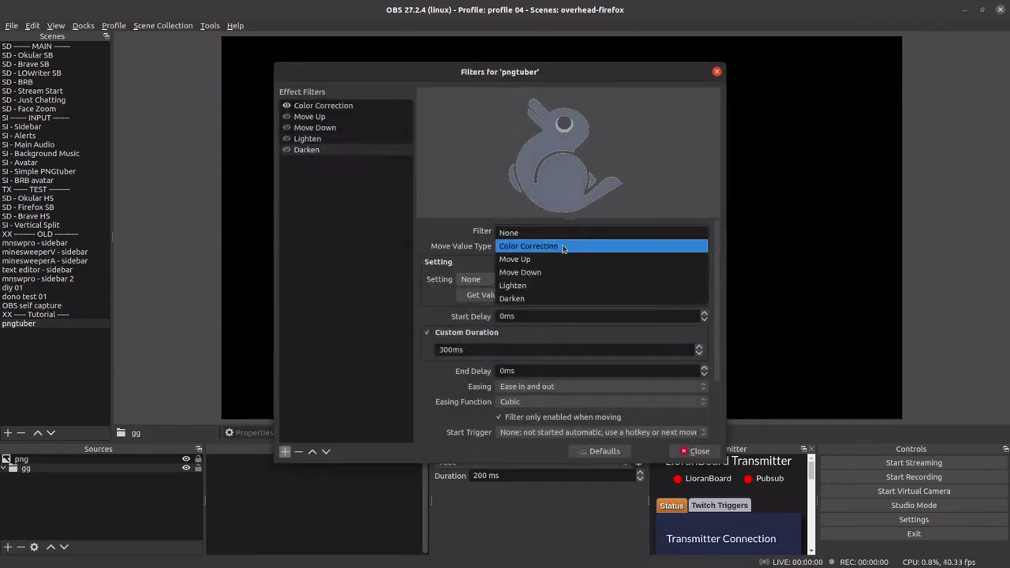
click(564, 246)
click(531, 281)
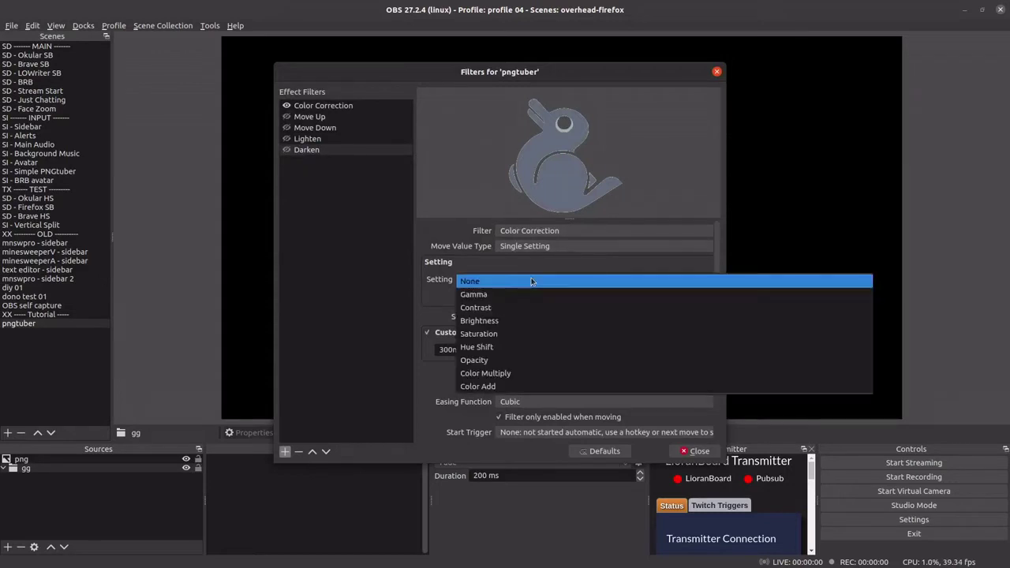
click(491, 360)
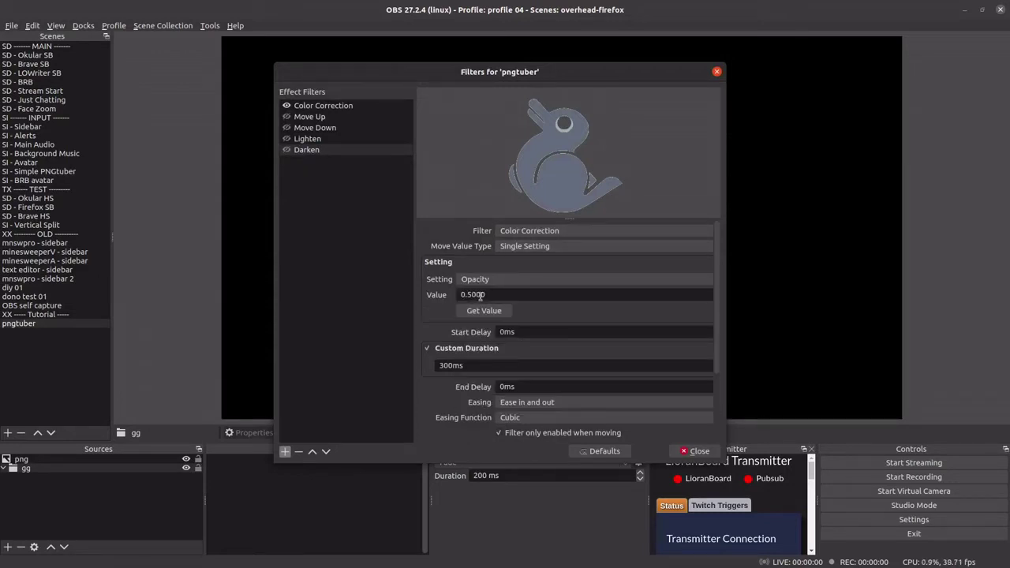
click(686, 452)
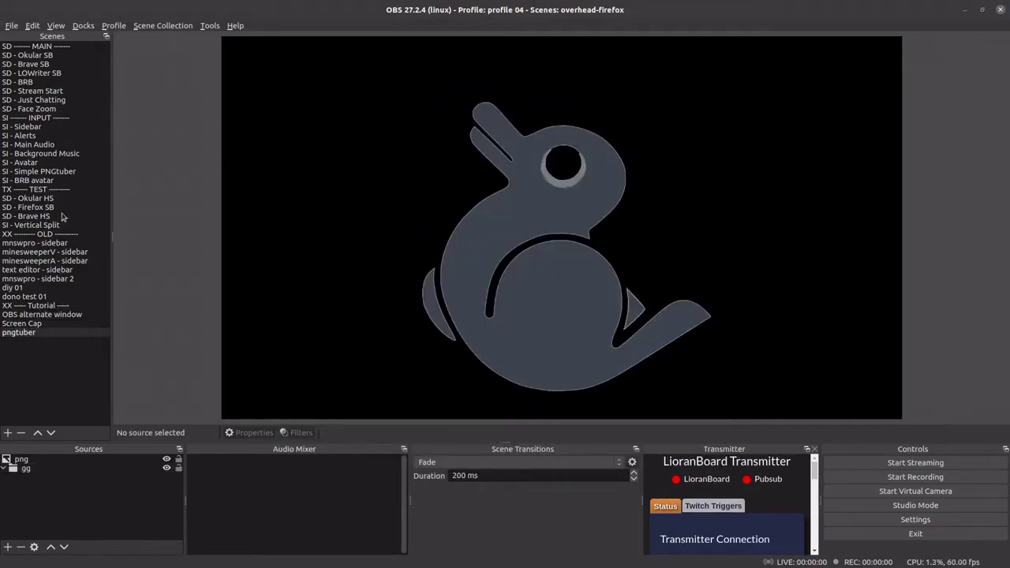
In the SI - Main Audio scene, open the Mic/Aux audio filters.
click(40, 146)
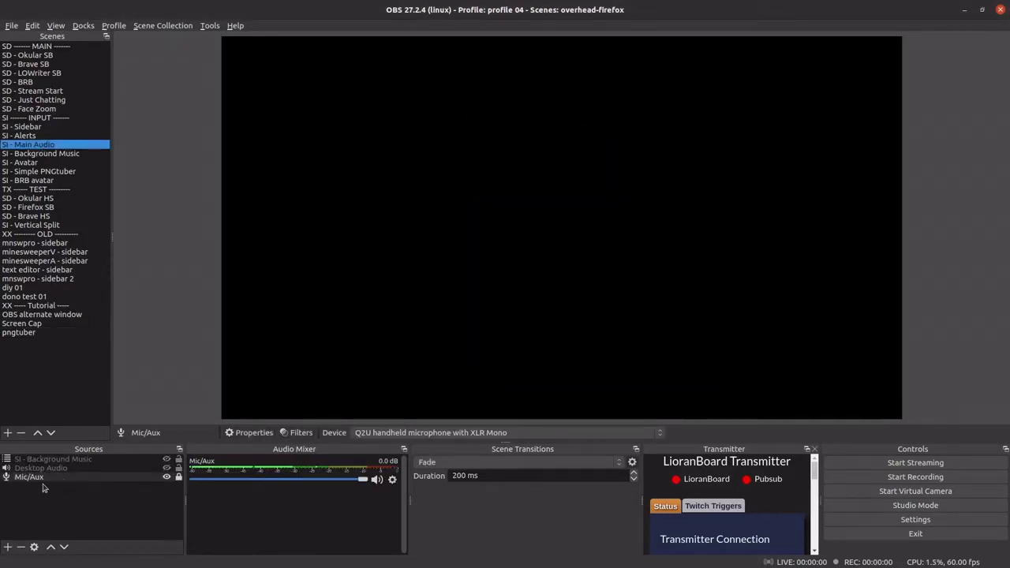
right_click(115, 485)
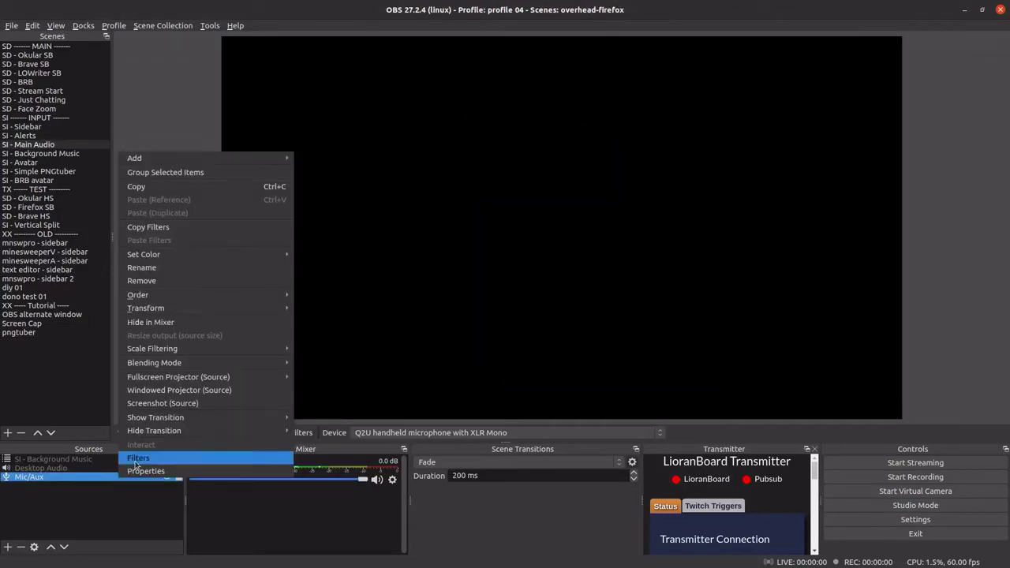
click(231, 499)
click(392, 480)
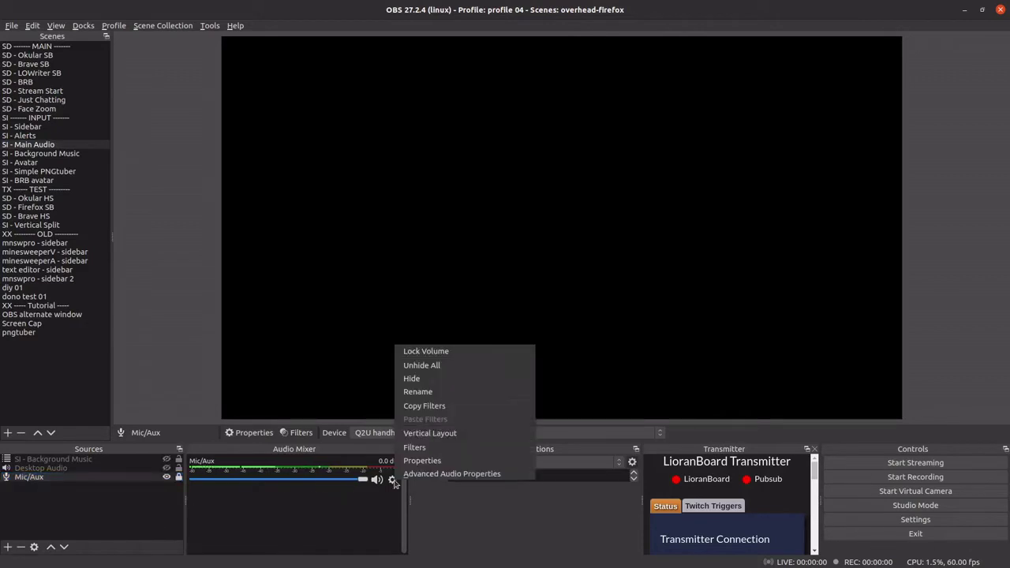
click(414, 447)
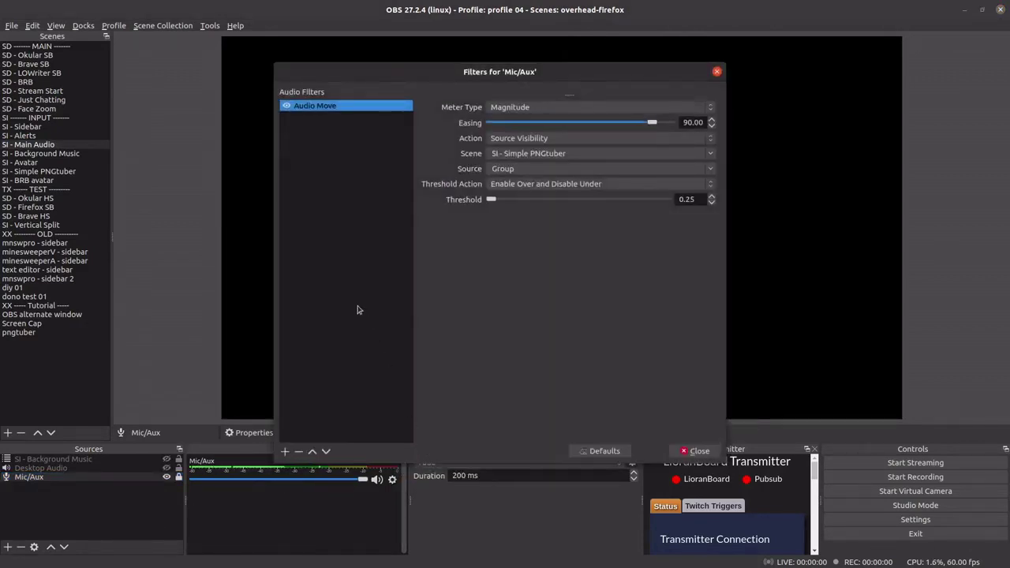
Add an Audio Move filter named Audio Move 2 with Easing set to 90.
click(285, 453)
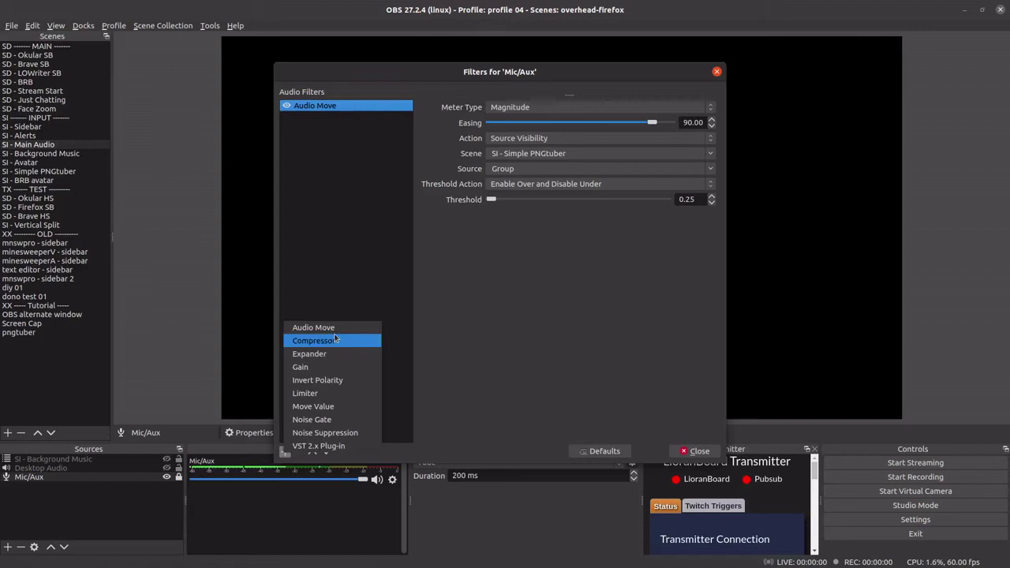
click(338, 327)
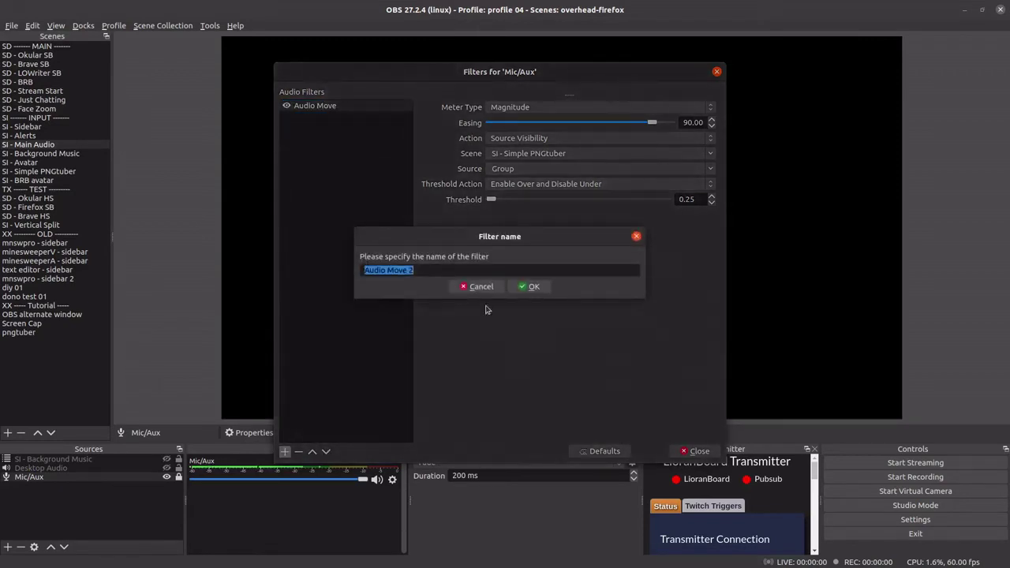
click(529, 287)
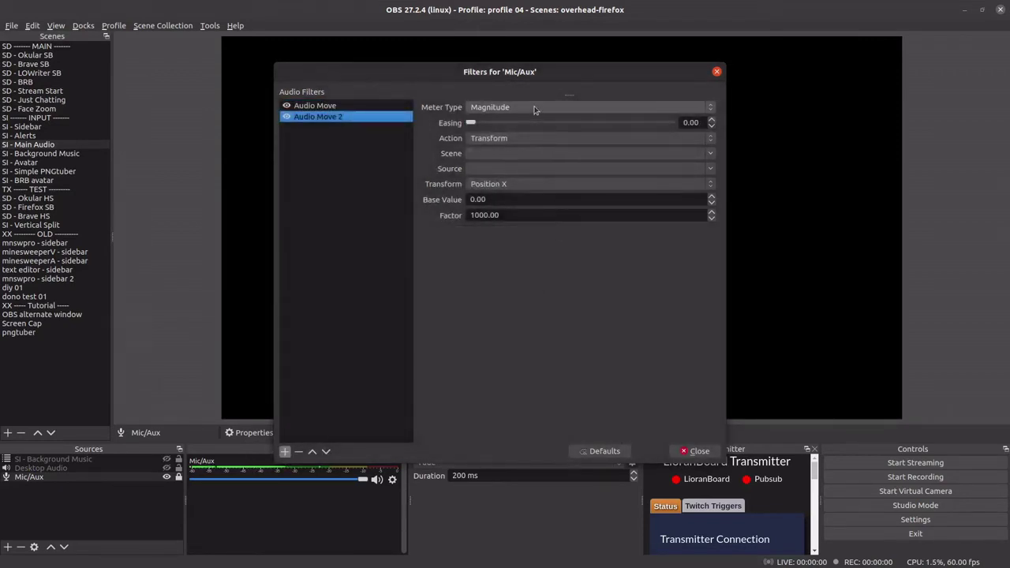
drag(701, 122, 665, 122)
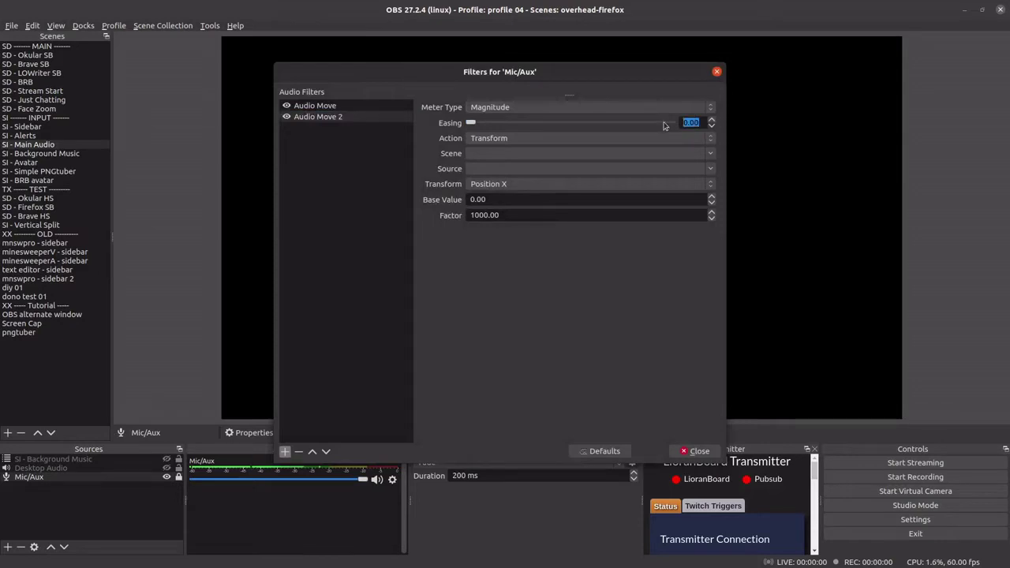
text(90)
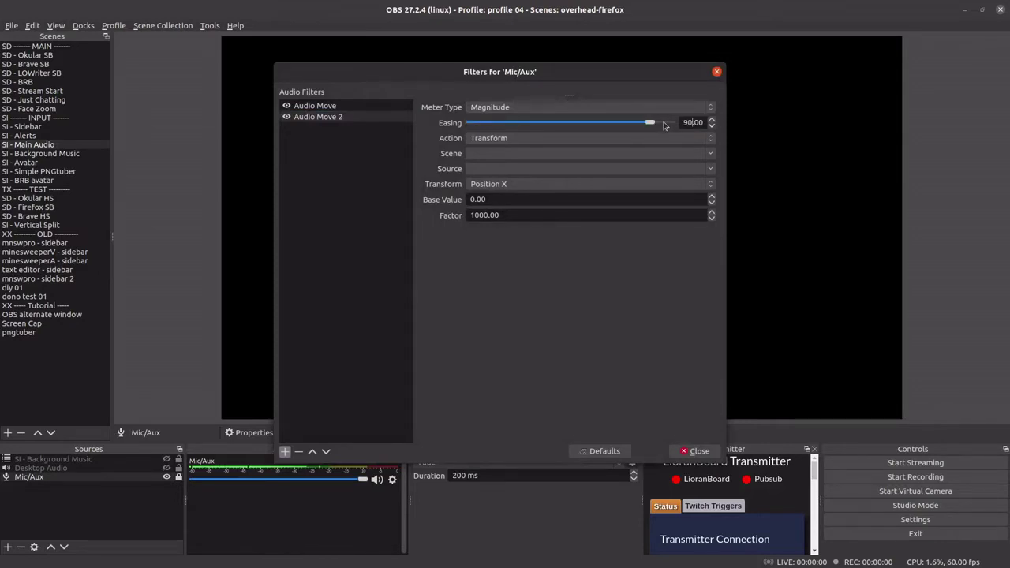
Make Audio Move 2 toggle visibility of the gg source in the pngtuber scene.
click(662, 137)
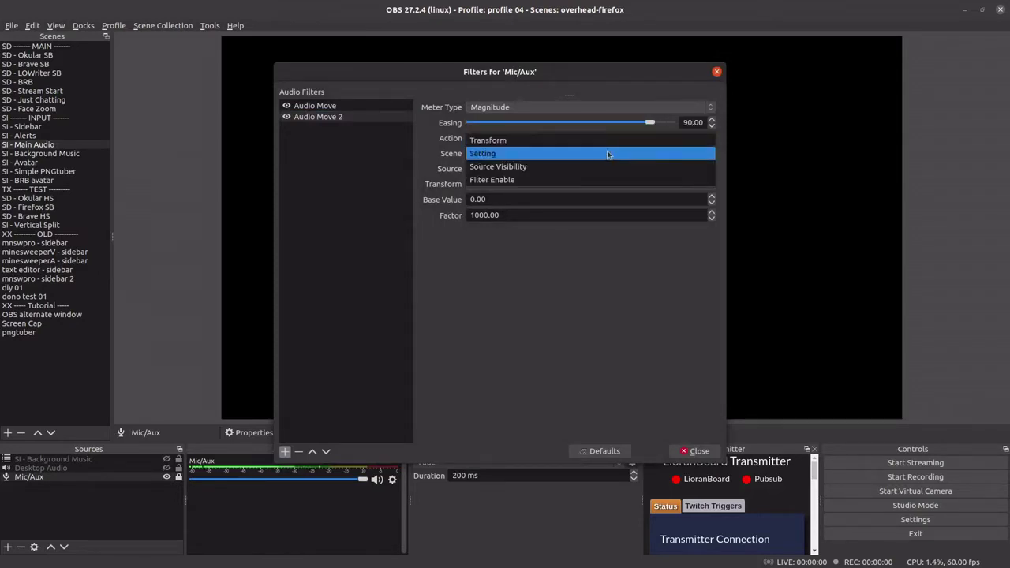
click(555, 163)
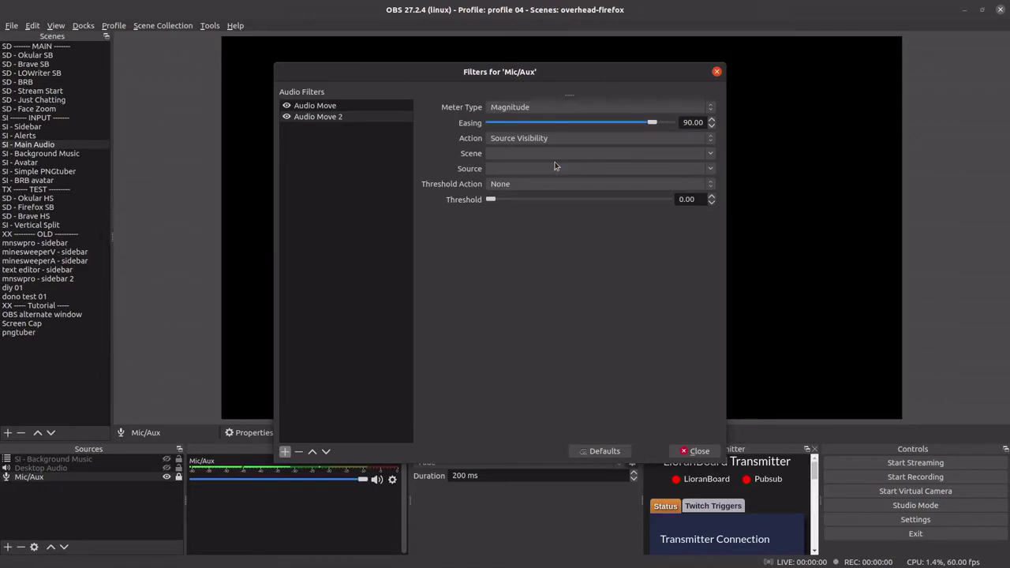
click(710, 156)
click(521, 513)
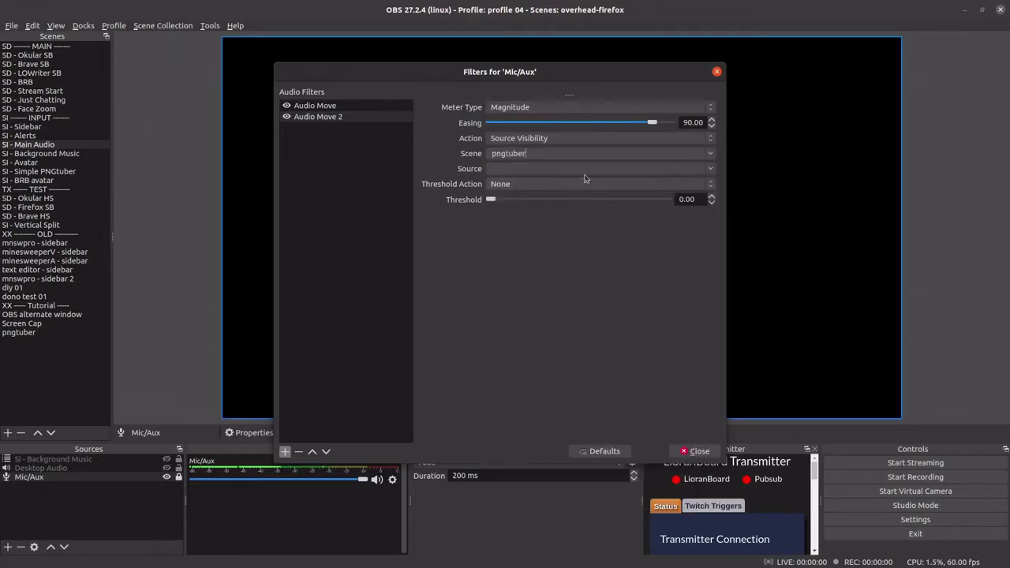
click(710, 168)
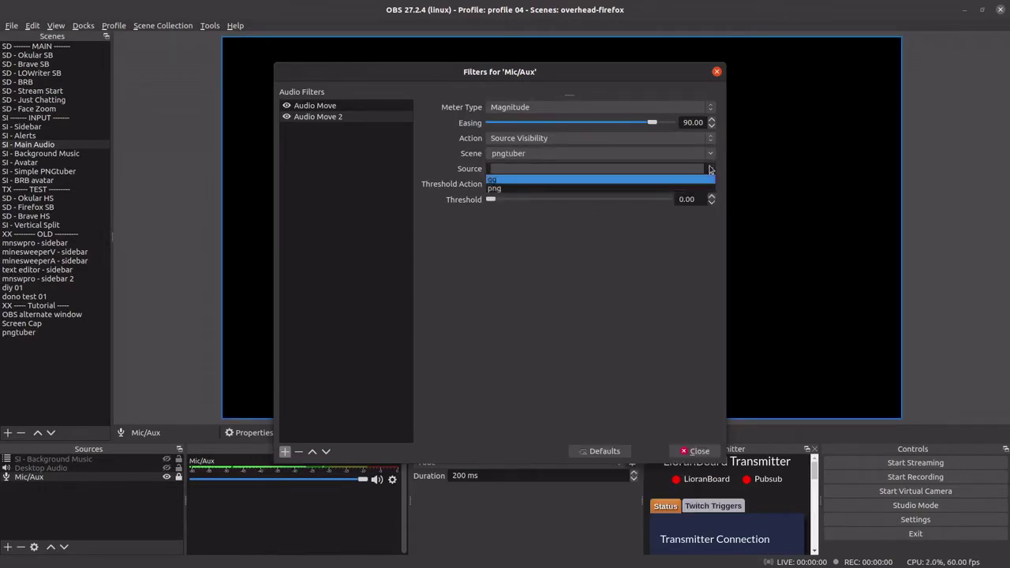
click(577, 194)
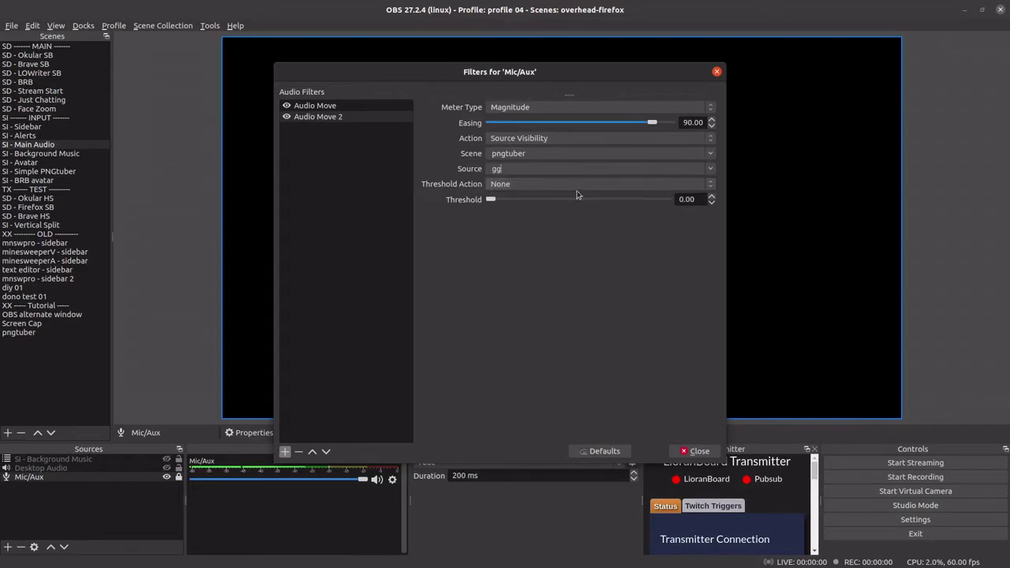
Set the threshold action to Enable Over and Disable Under at threshold 0.25.
click(702, 185)
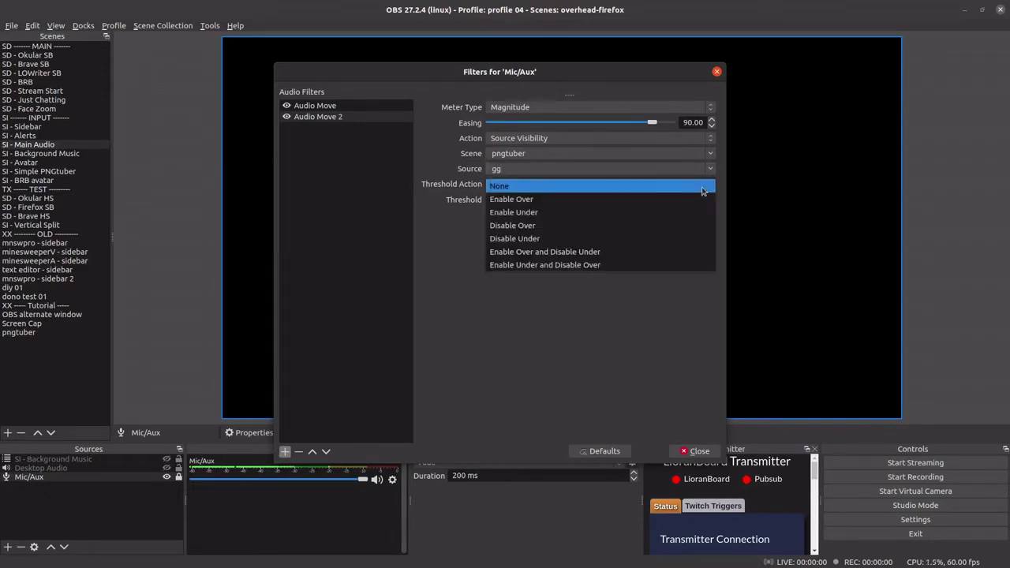
click(587, 252)
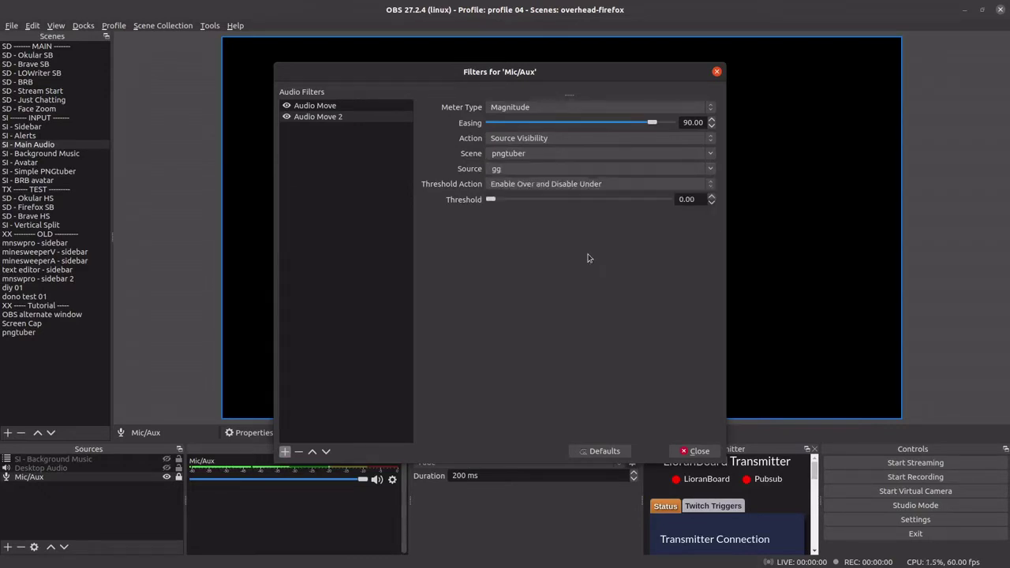
double_click(688, 200)
text(0.20)
text(5)
Close the mic filters, reselect the pngtuber scene, and switch away from OBS Studio.
click(697, 450)
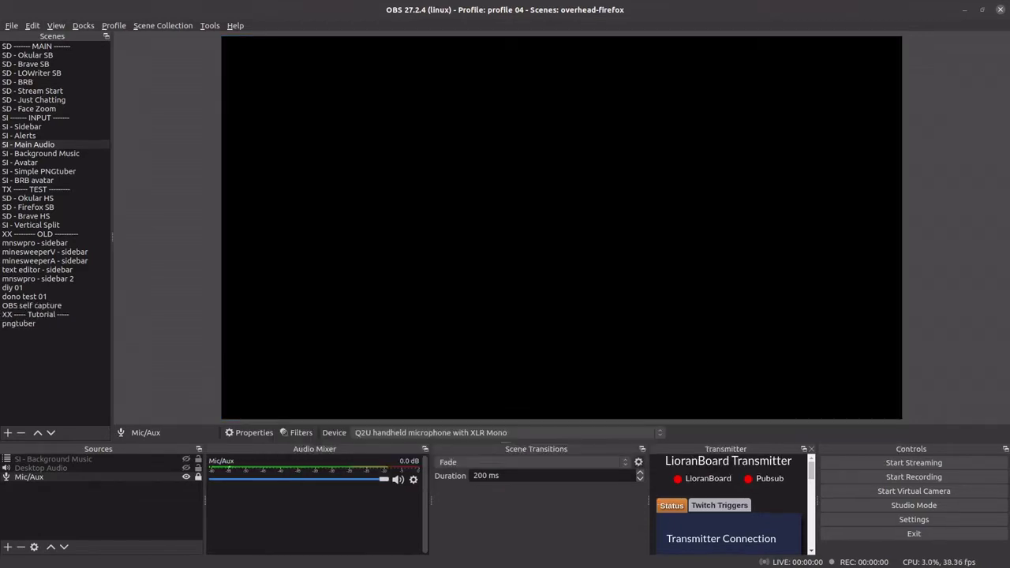
click(34, 326)
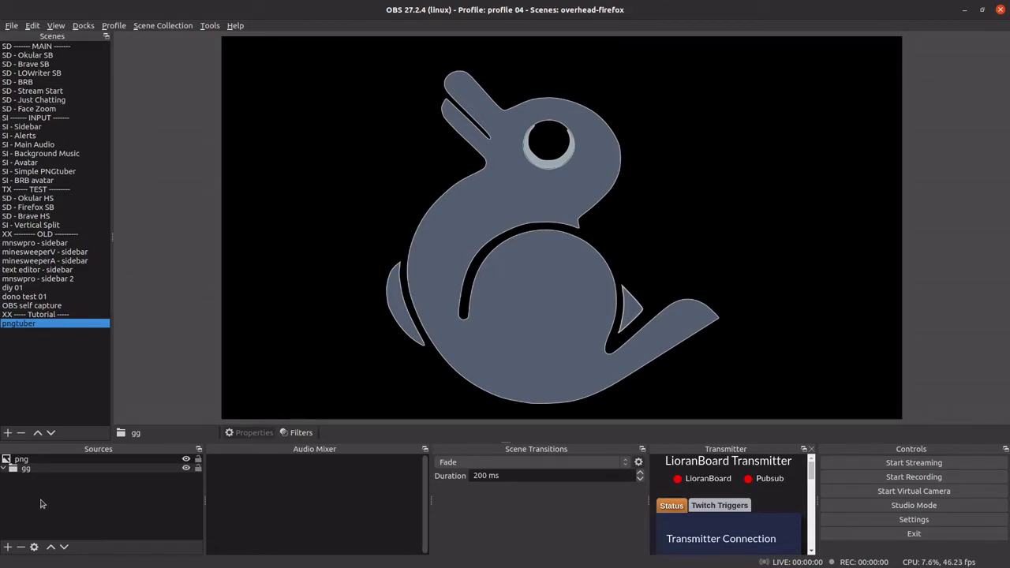
key(alt+Tab)
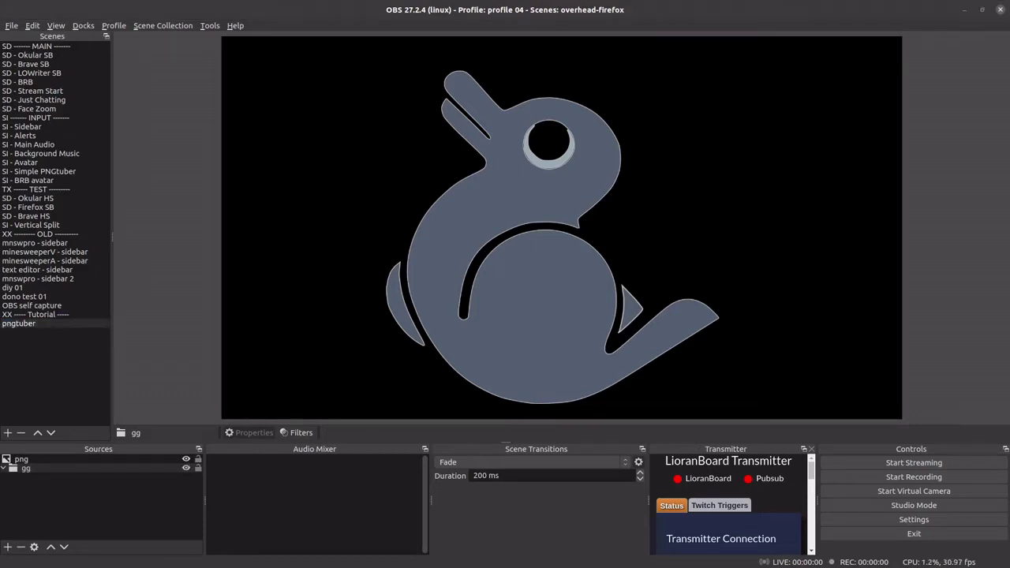
In LioranBoard 2 Receiver, open the avatar deck and create a new blank button.
key(alt+Tab)
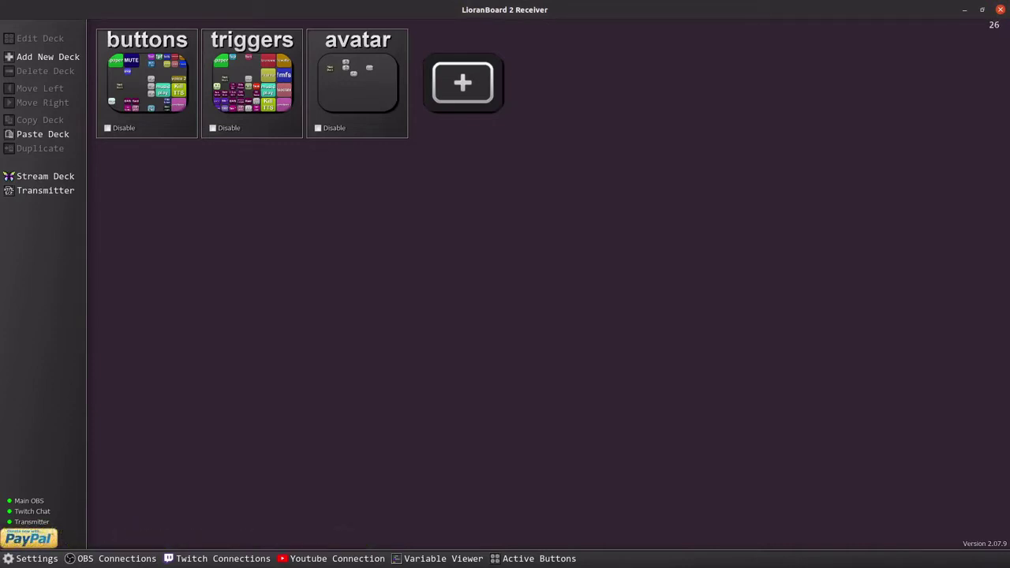
double_click(339, 99)
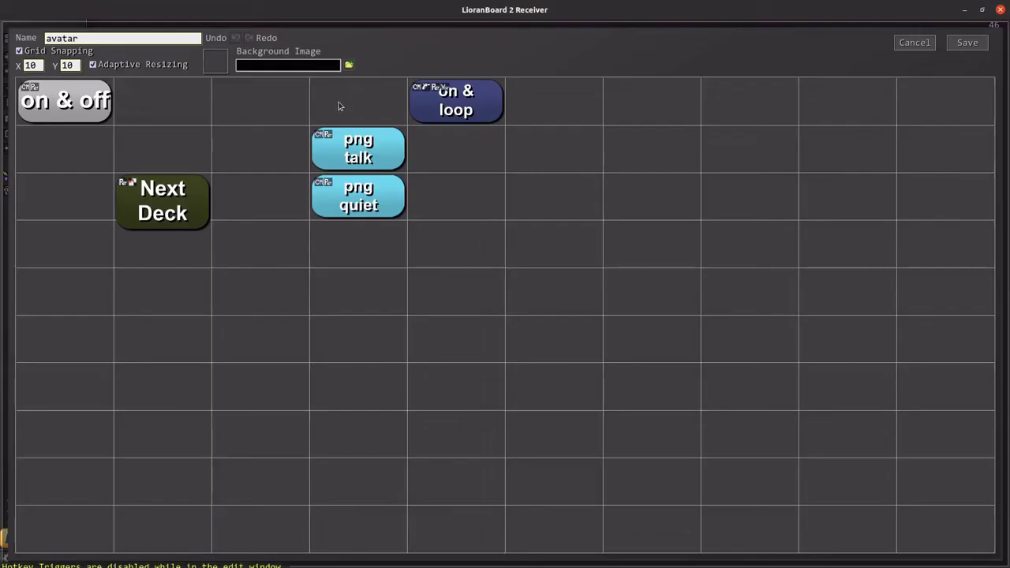
right_click(681, 150)
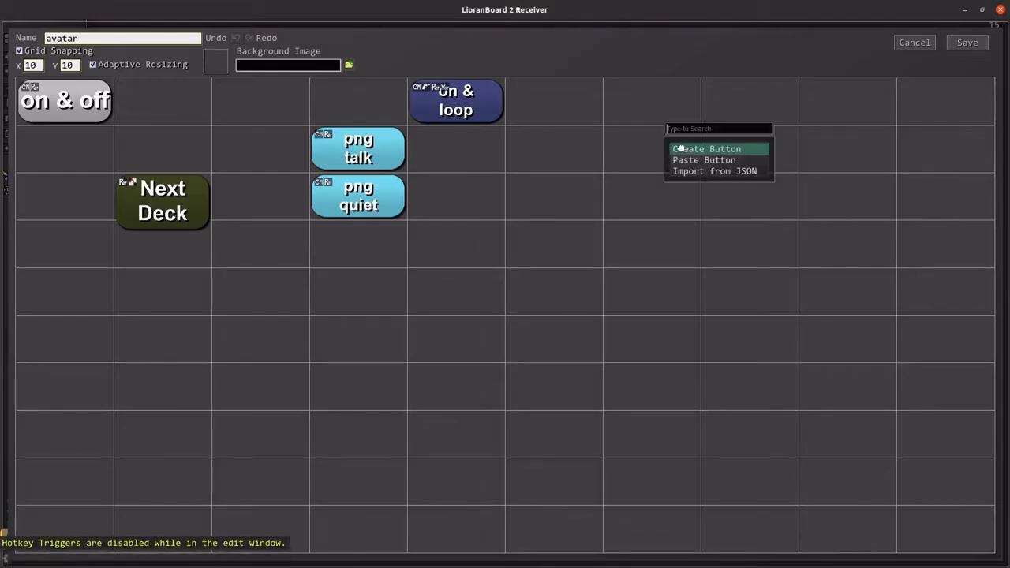
click(680, 149)
Set the new button's display text to 'talking' and save it.
right_click(679, 151)
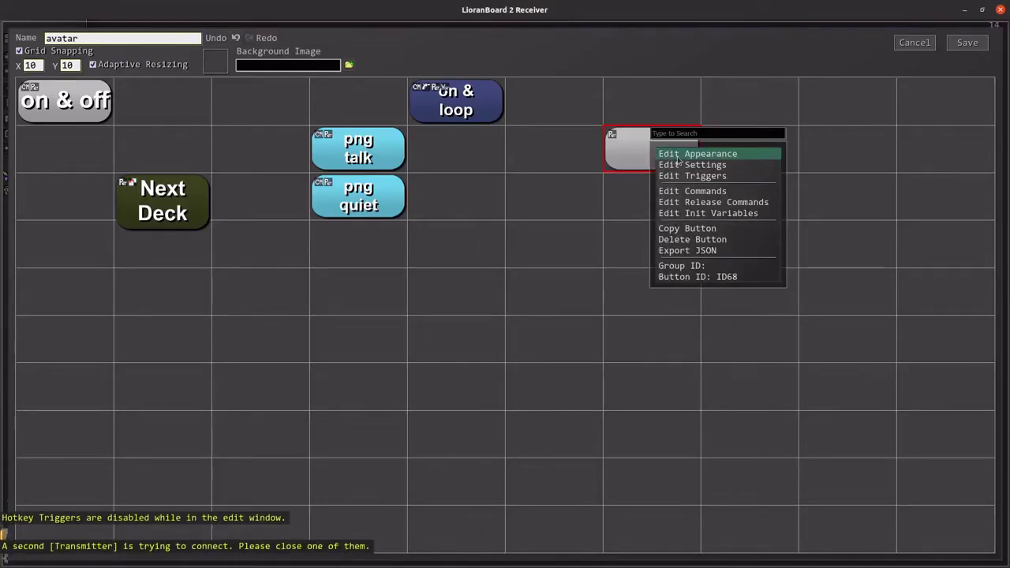
click(678, 156)
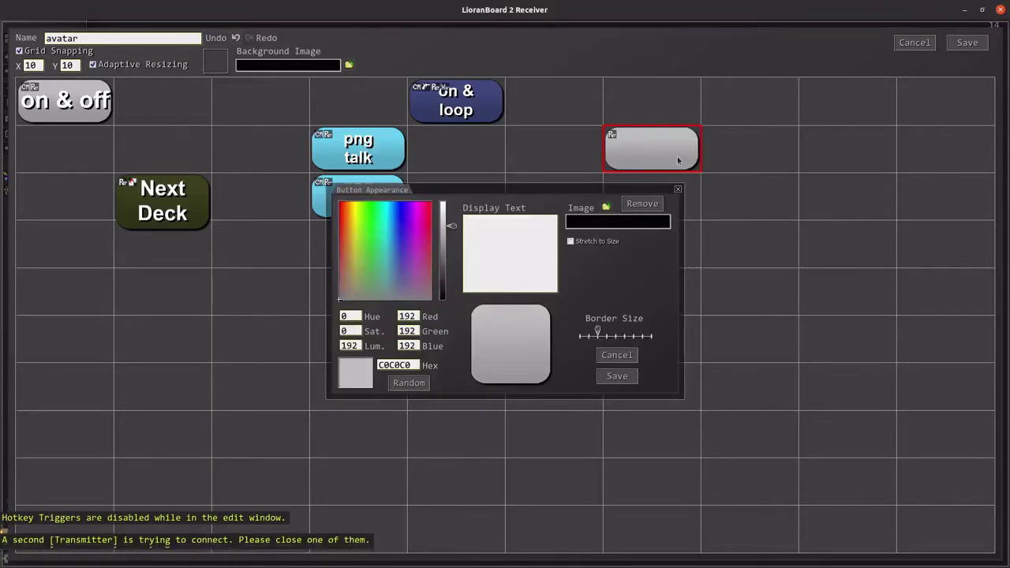
click(525, 229)
text(talking)
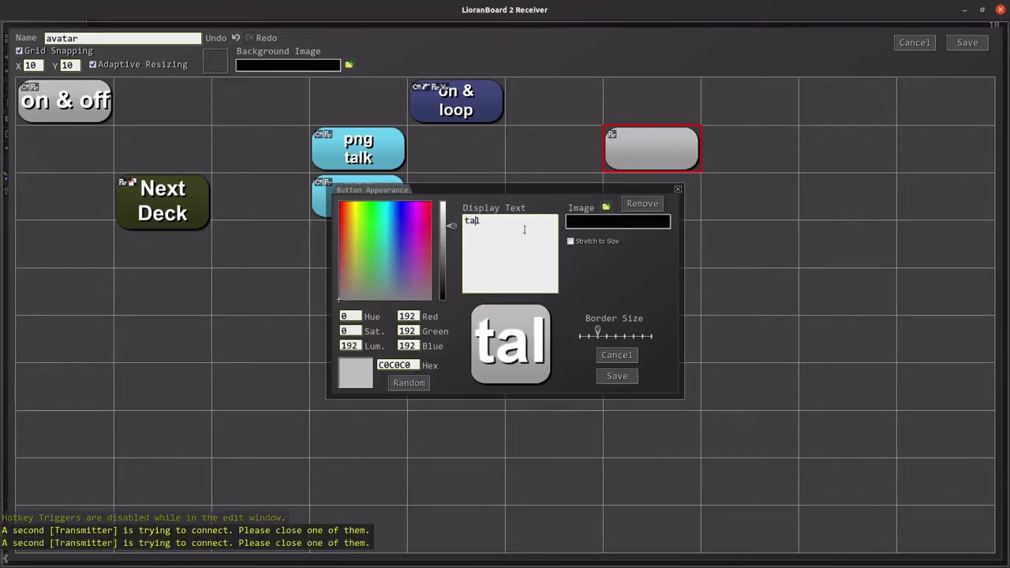
click(617, 376)
Add a Filter Change Visibility command to the talking button with source pngtuber.
double_click(649, 150)
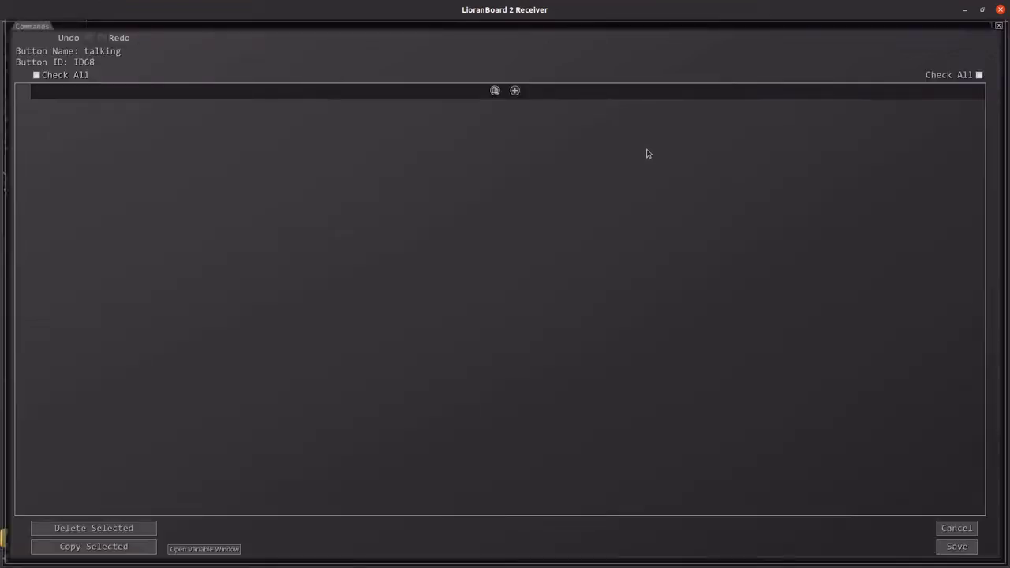
click(514, 91)
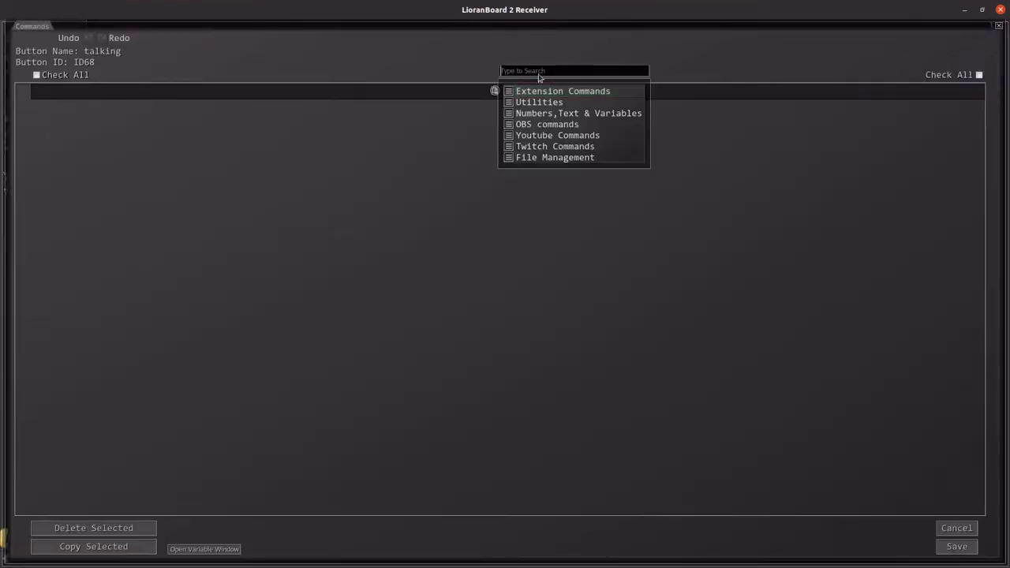
text(fiolt)
key(BackSpace)
key(BackSpace)
key(BackSpace)
key(BackSpace)
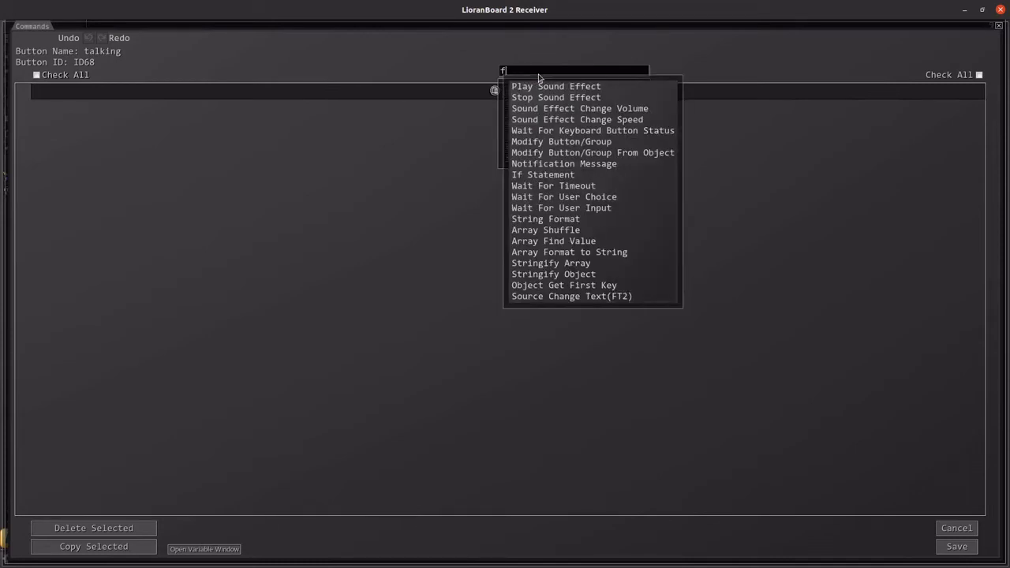
text(ilter)
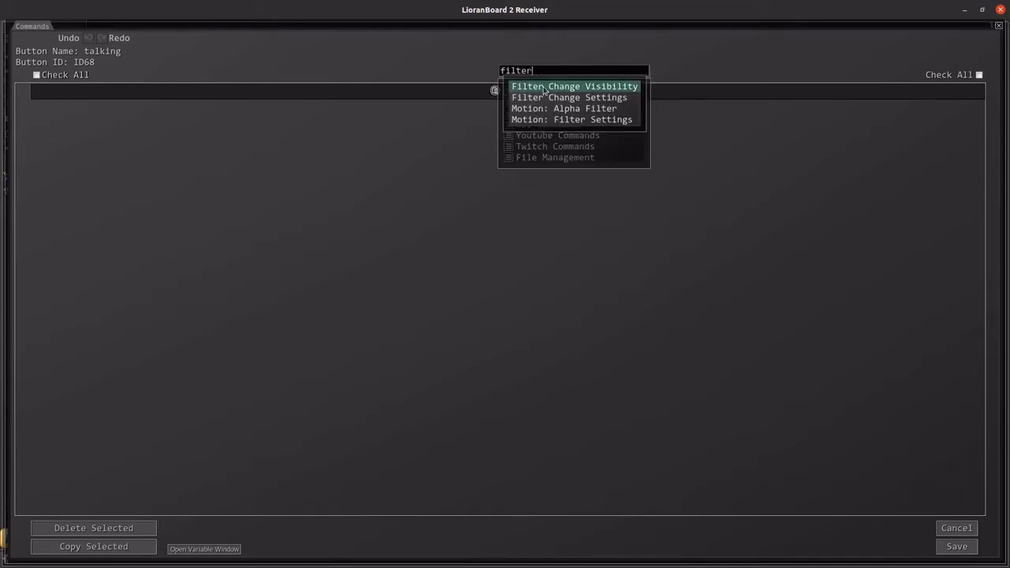
click(544, 91)
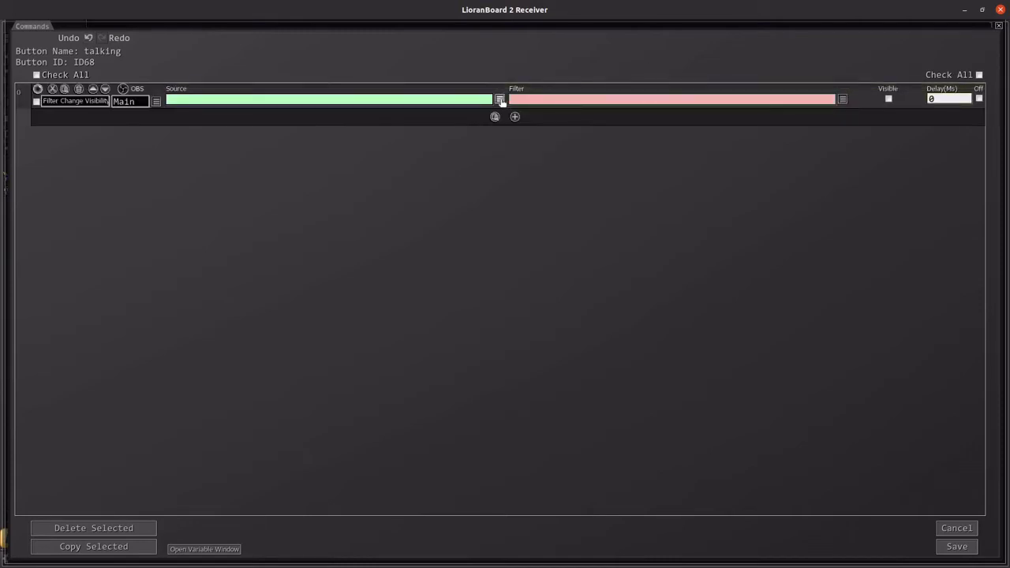
click(495, 102)
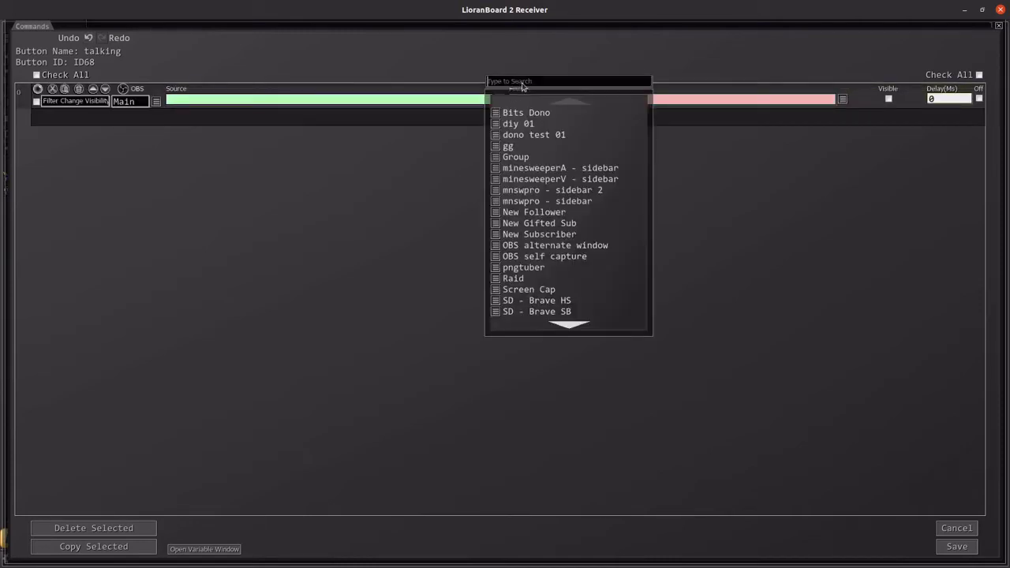
click(522, 82)
text(png)
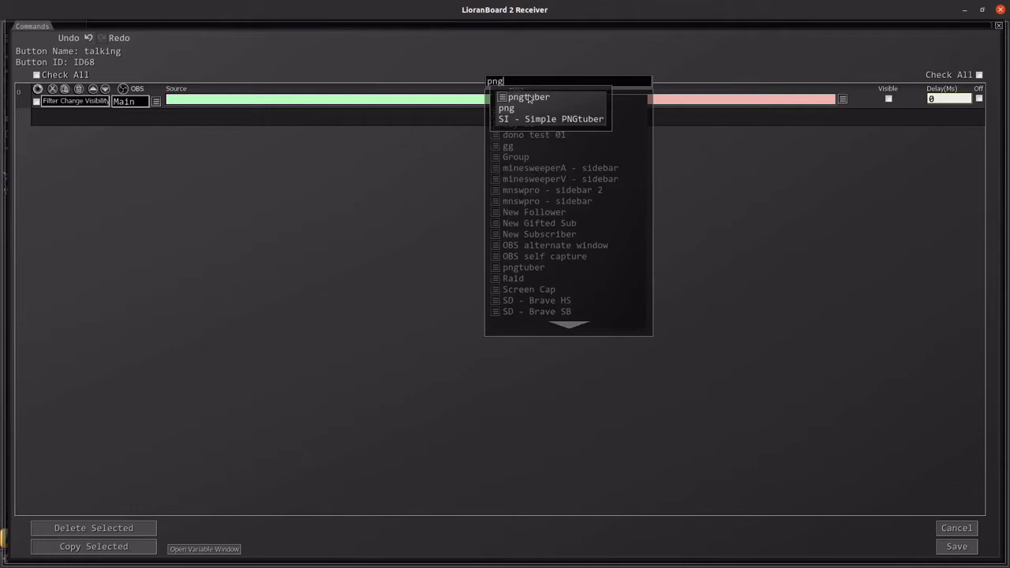
click(529, 98)
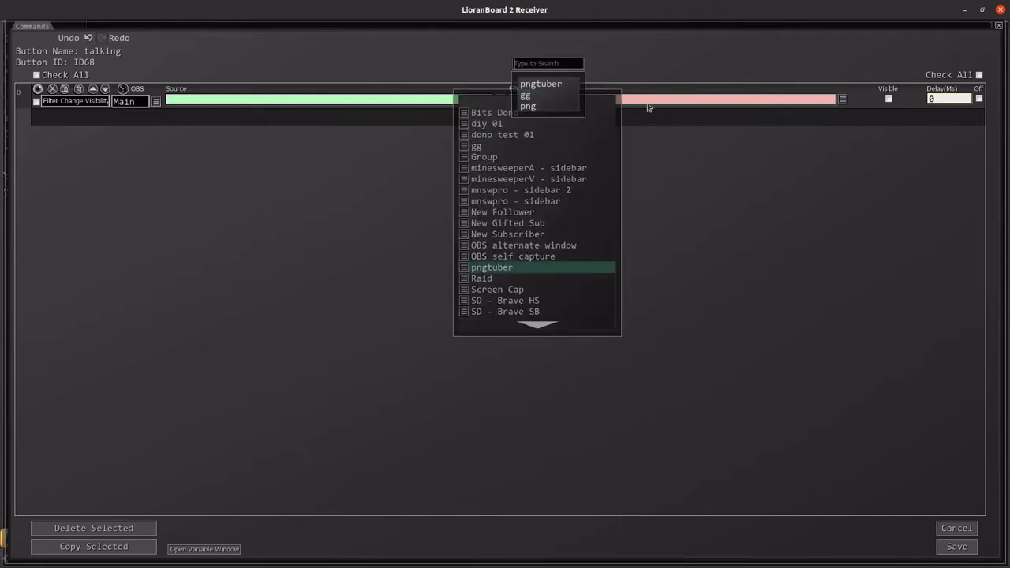
click(550, 85)
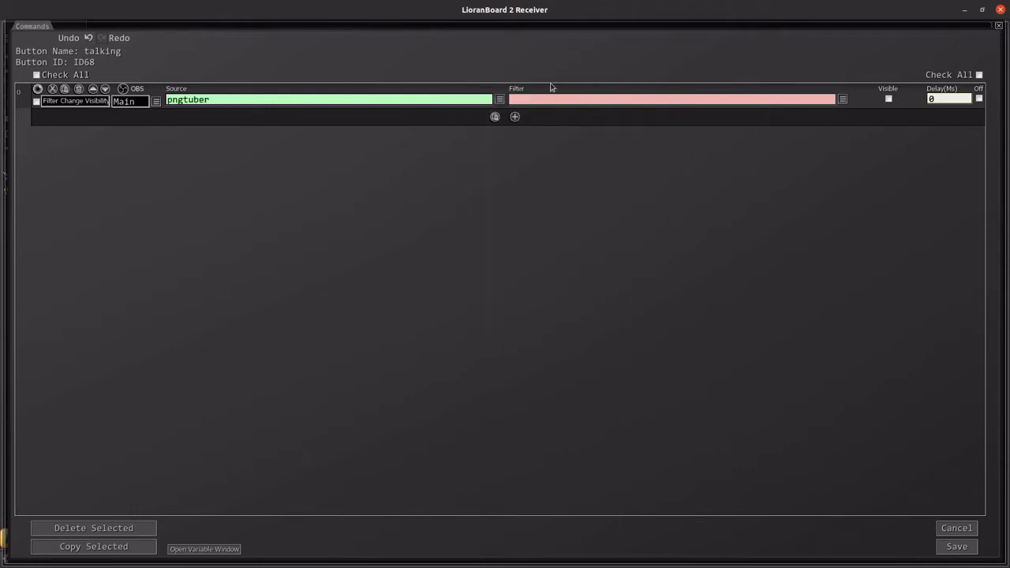
Set the command's filter to Move Up and duplicate the command.
click(843, 99)
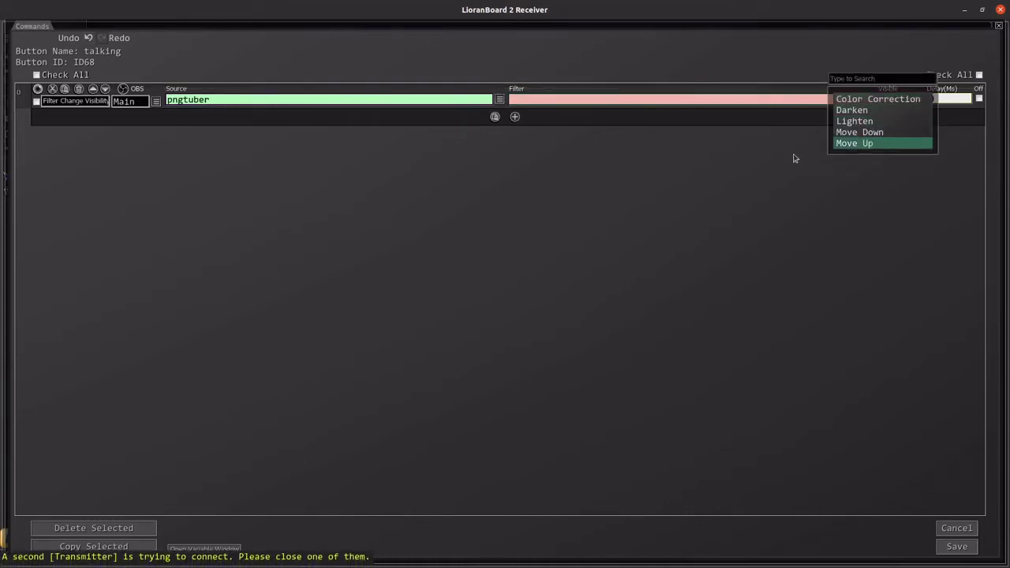
click(854, 143)
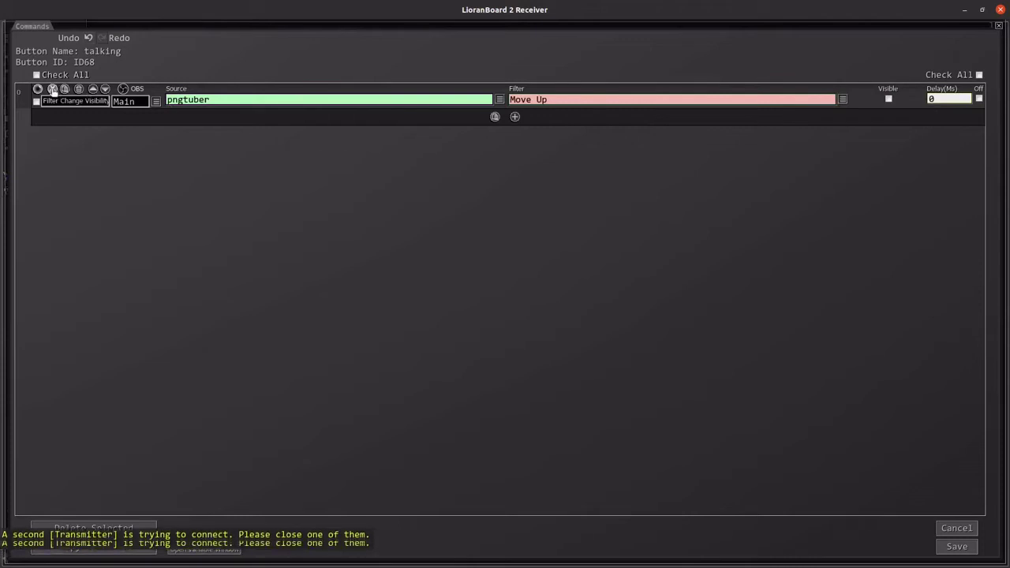
click(53, 89)
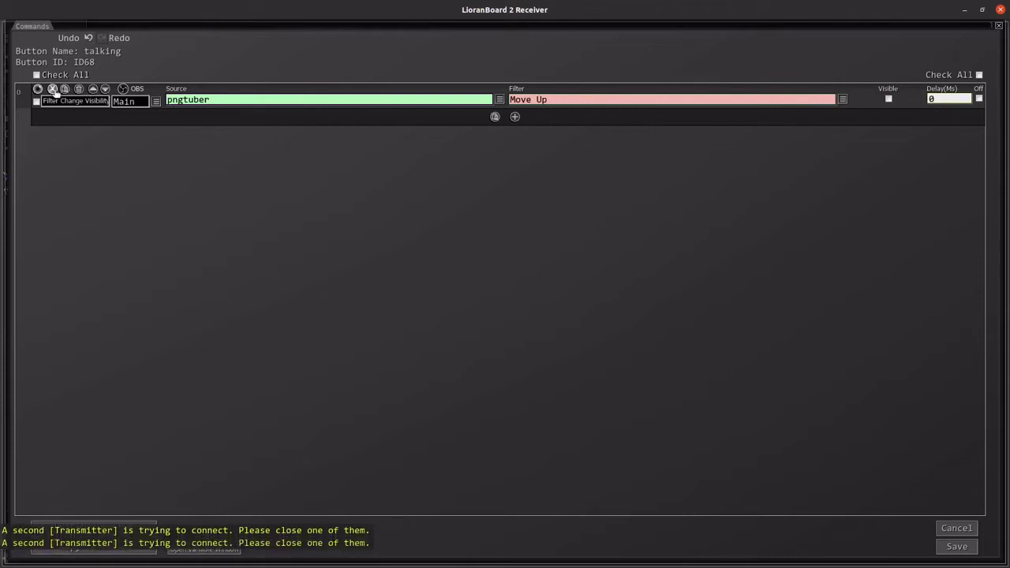
click(495, 117)
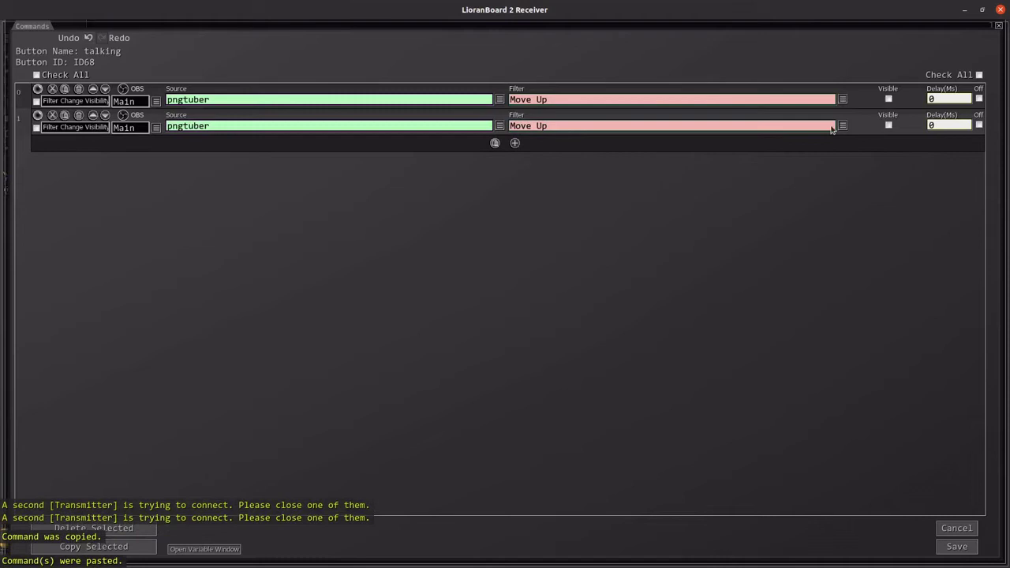
Switch the duplicate to the Lighten filter, tick Visible on both commands, and save.
click(842, 125)
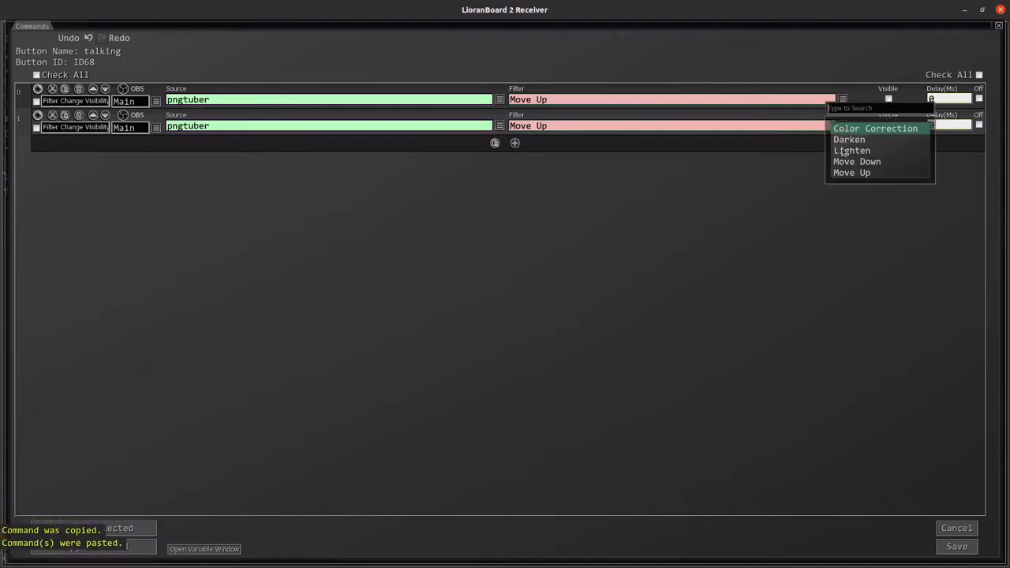
click(844, 151)
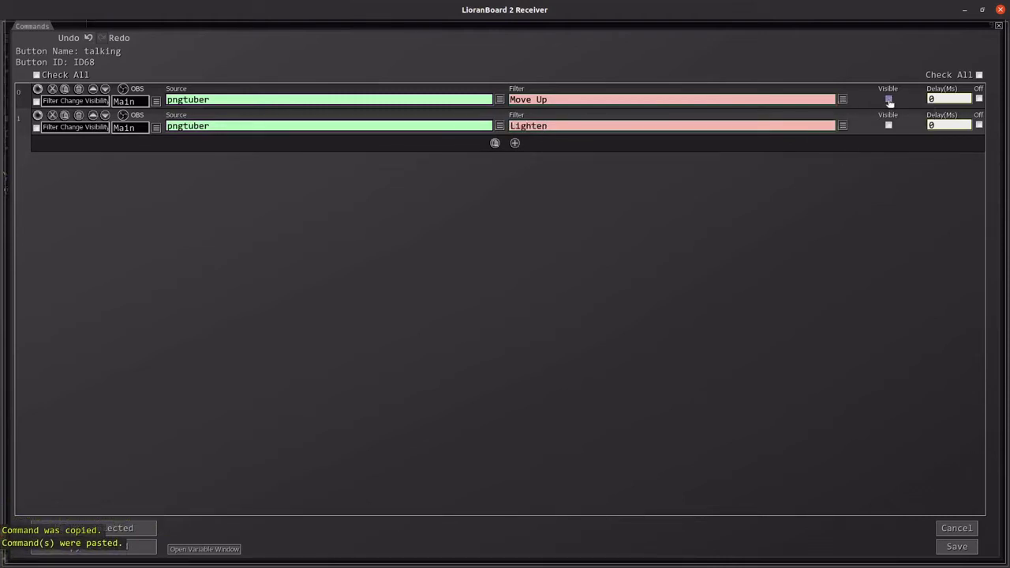
click(889, 125)
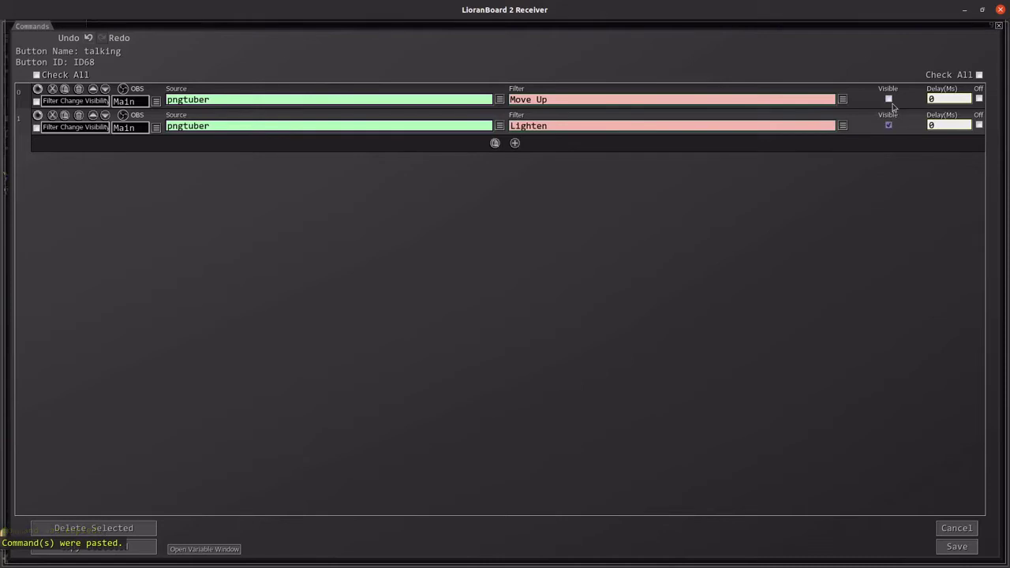
click(889, 99)
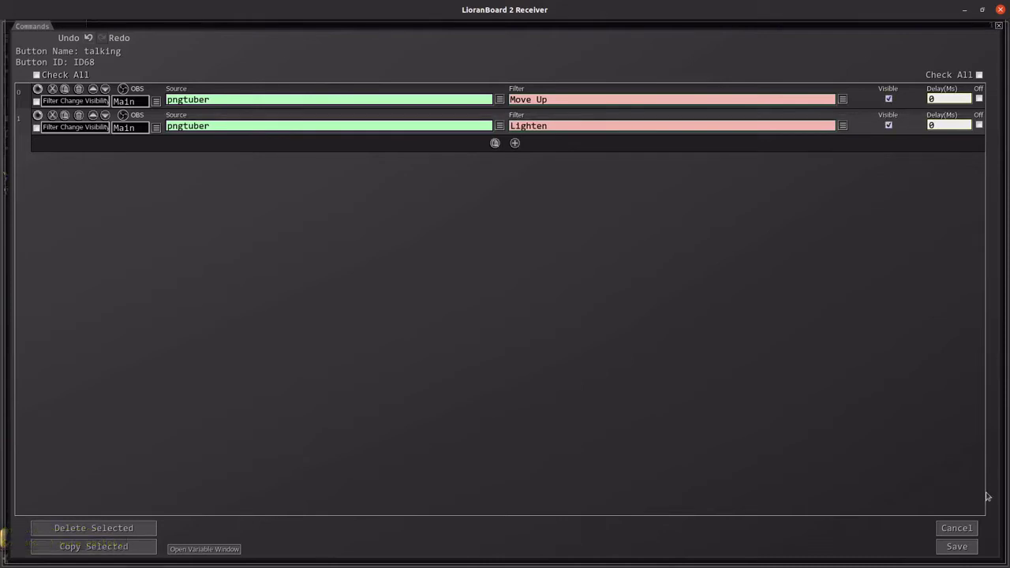
click(957, 546)
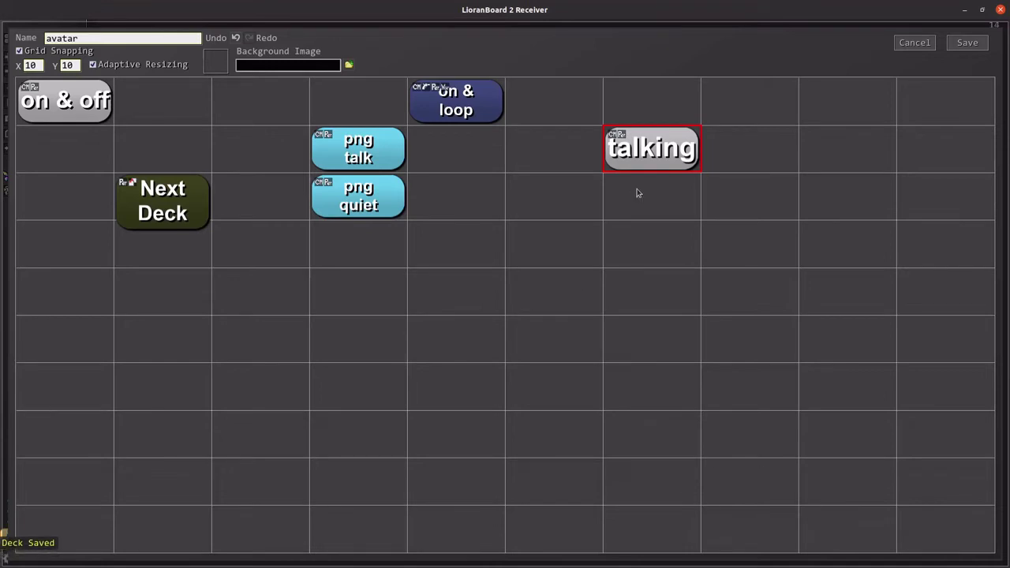
Copy the talking button and paste the duplicate into the empty cell below.
right_click(650, 155)
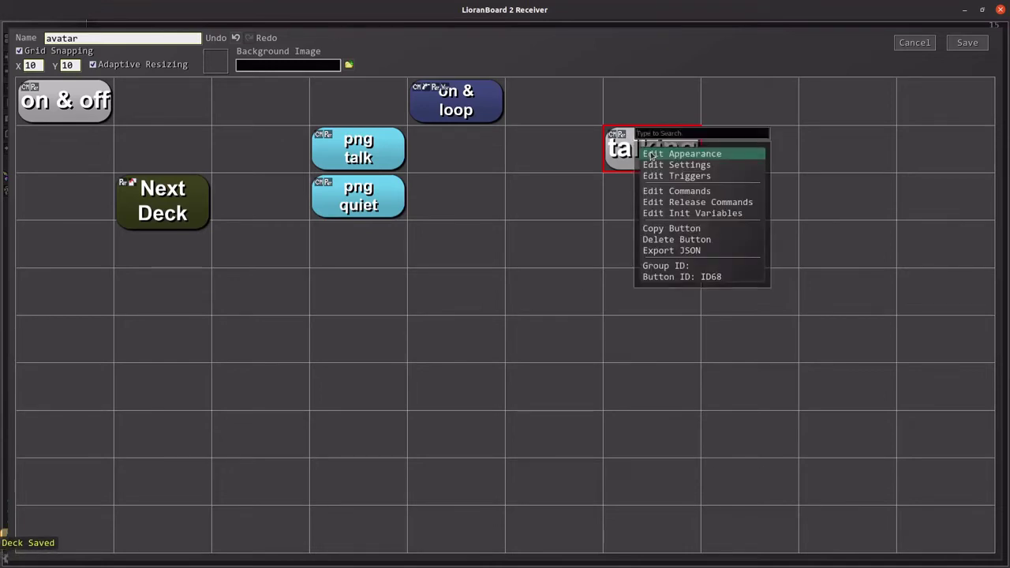
click(671, 228)
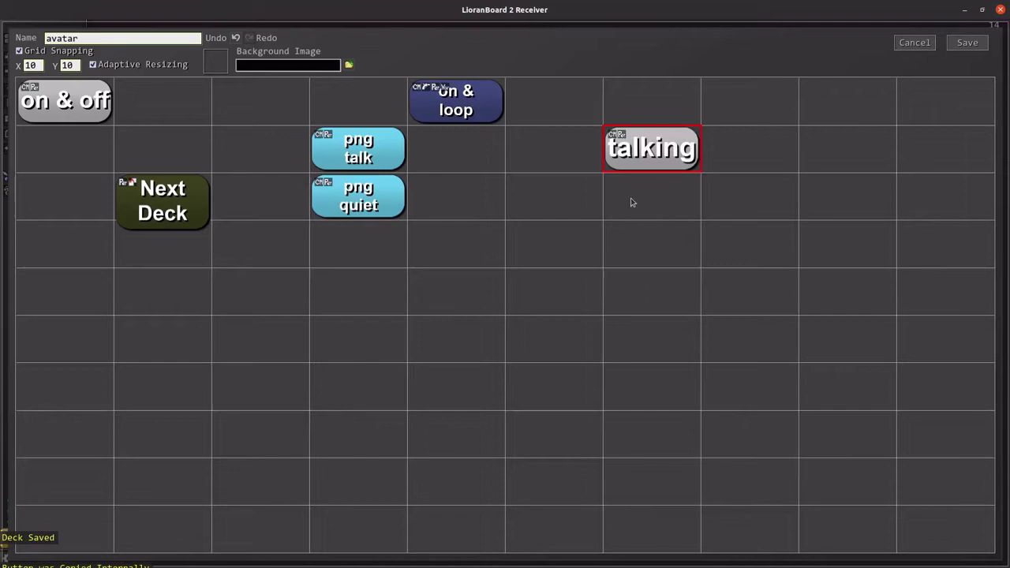
right_click(631, 203)
click(641, 212)
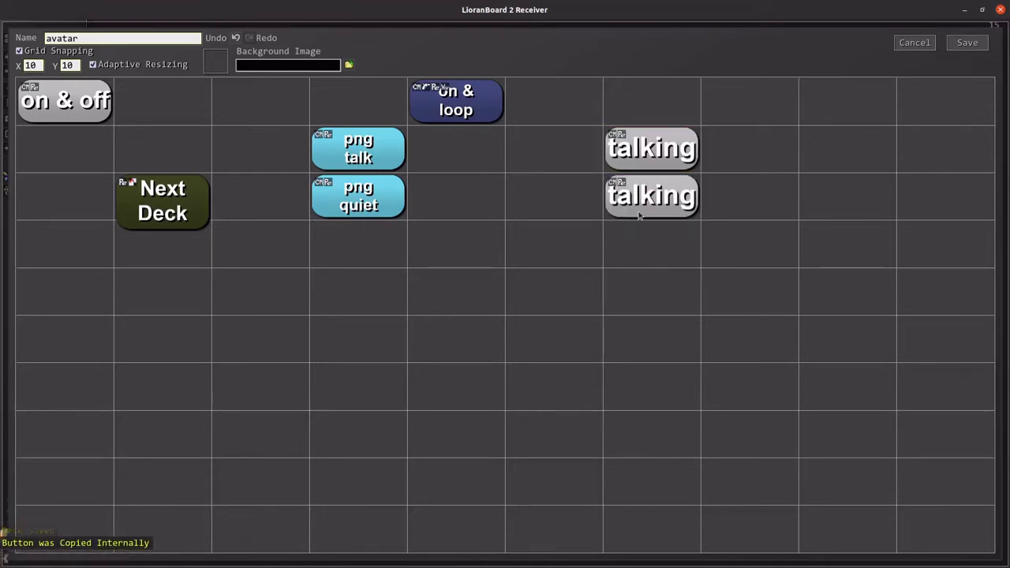
Set the copy's pngtuber filters to Move Down and Darken, then save its commands.
double_click(651, 206)
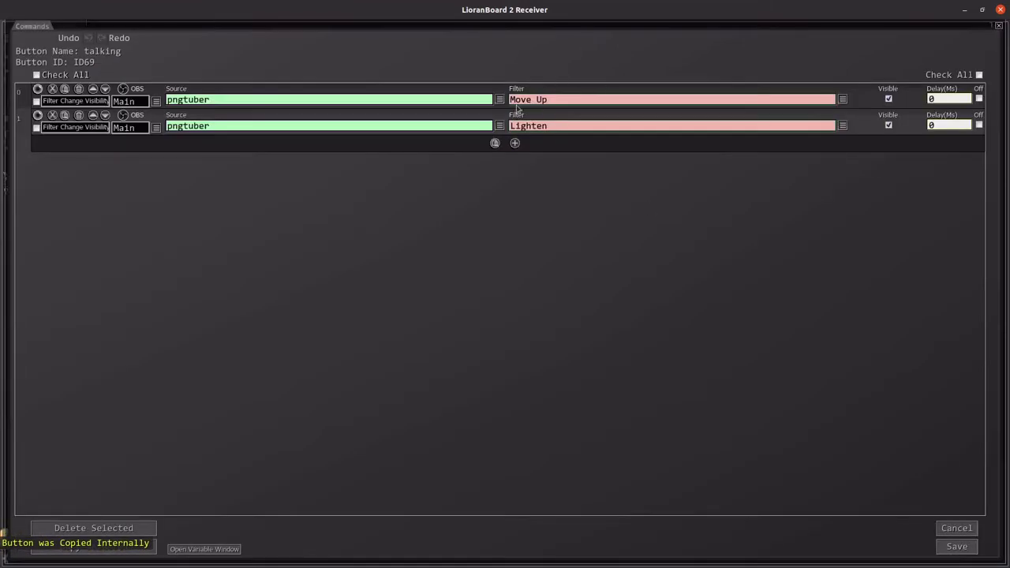
click(842, 100)
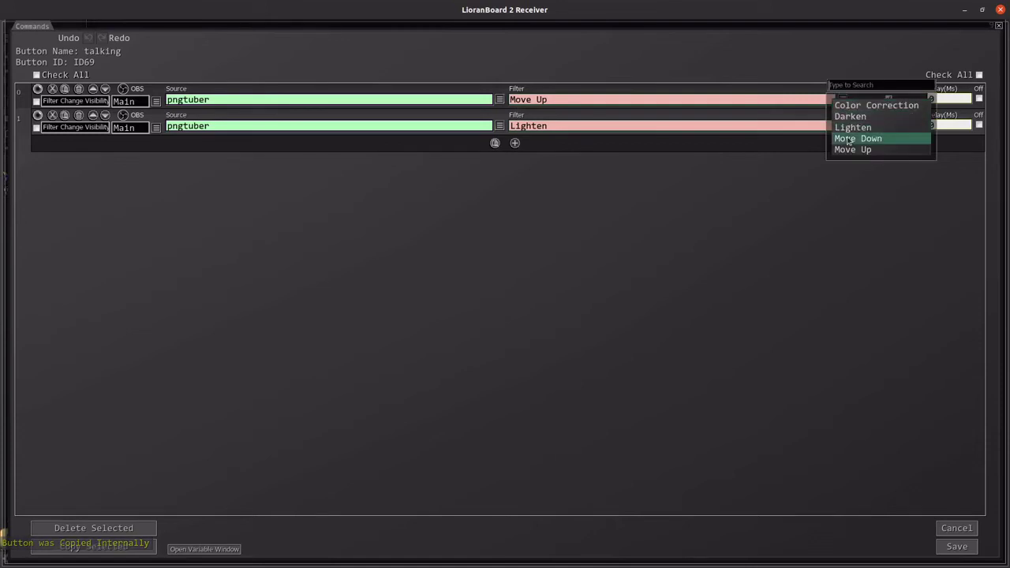
click(848, 139)
click(843, 126)
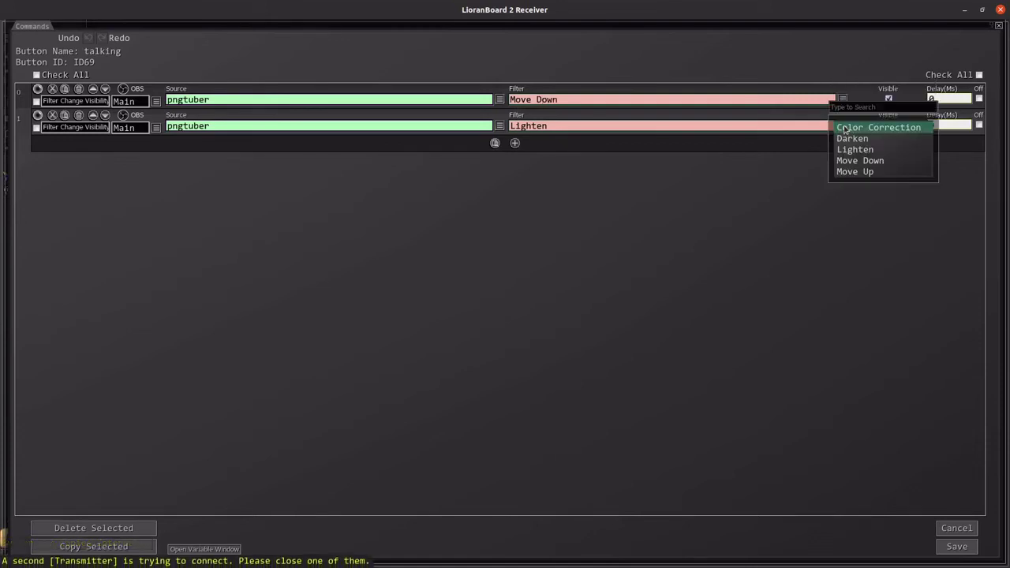
click(848, 139)
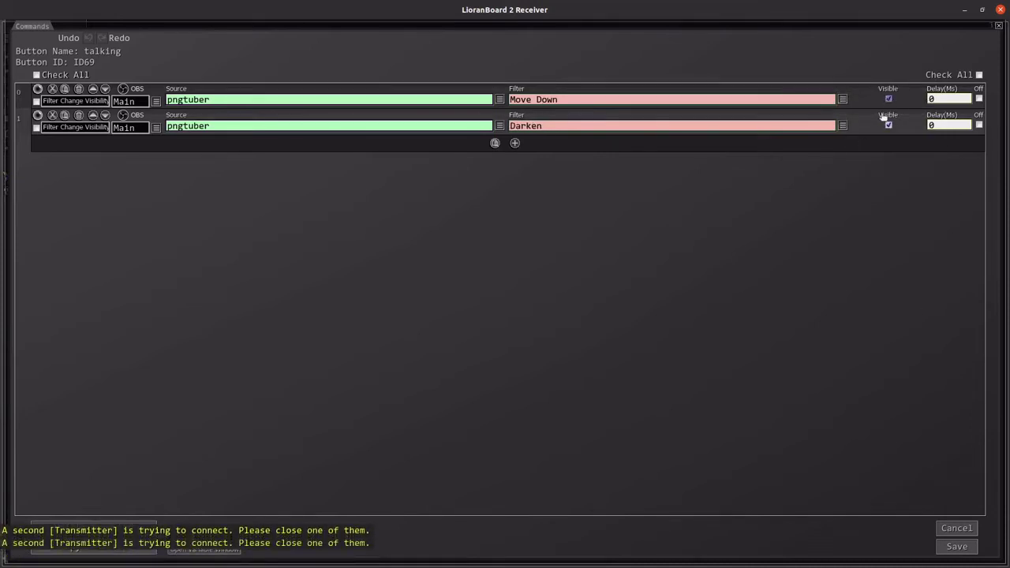
click(956, 547)
Change the copied button's display text from talking to quiet and save the avatar deck.
right_click(650, 175)
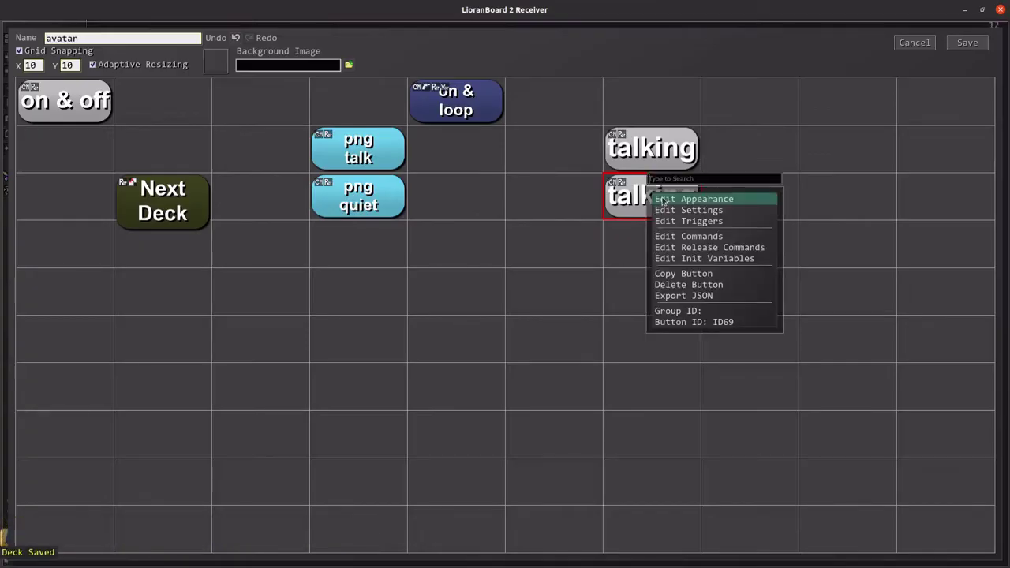
click(673, 200)
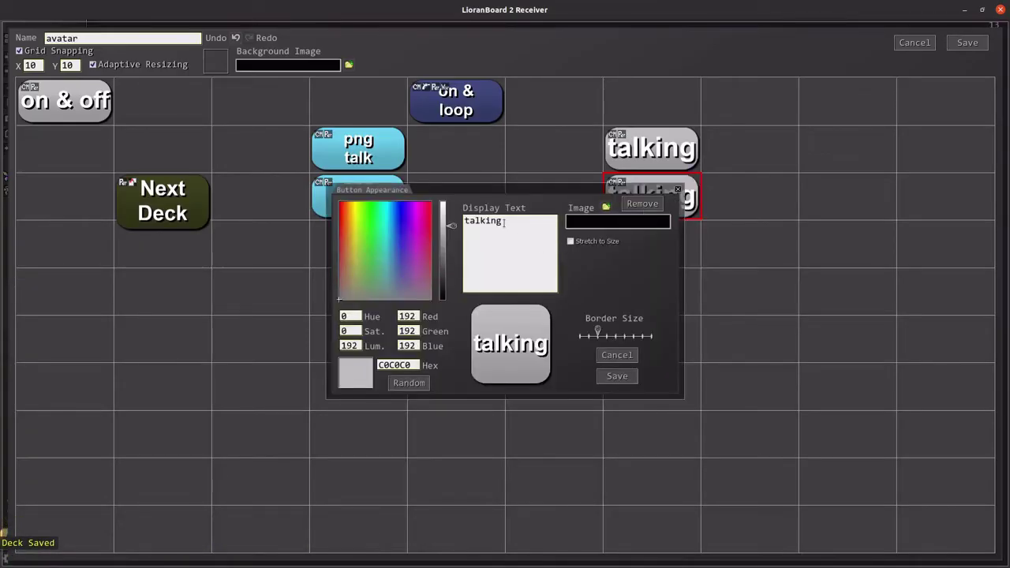
drag(504, 223, 441, 213)
text(quite)
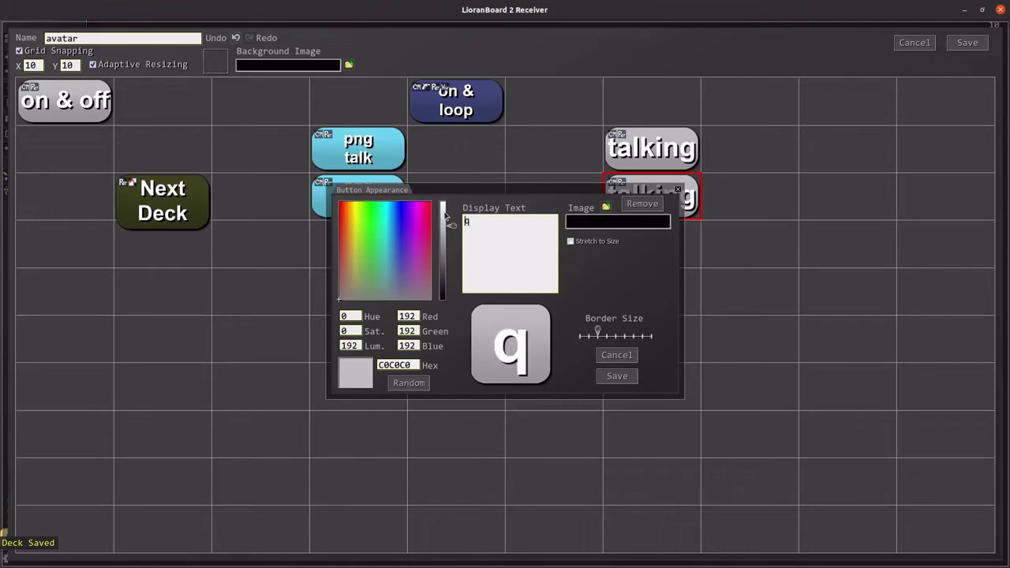
key(BackSpace)
key(BackSpace)
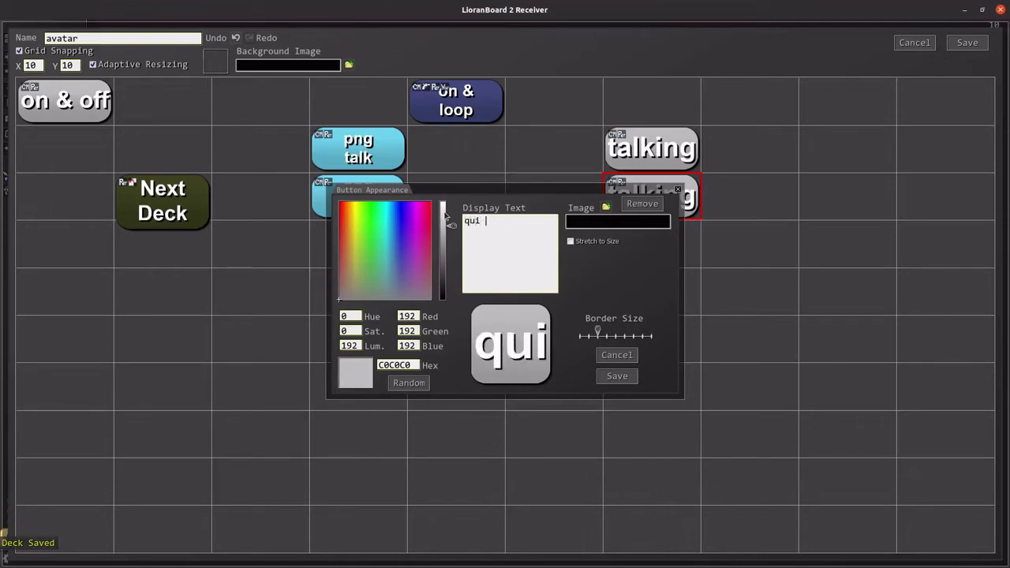
text(et)
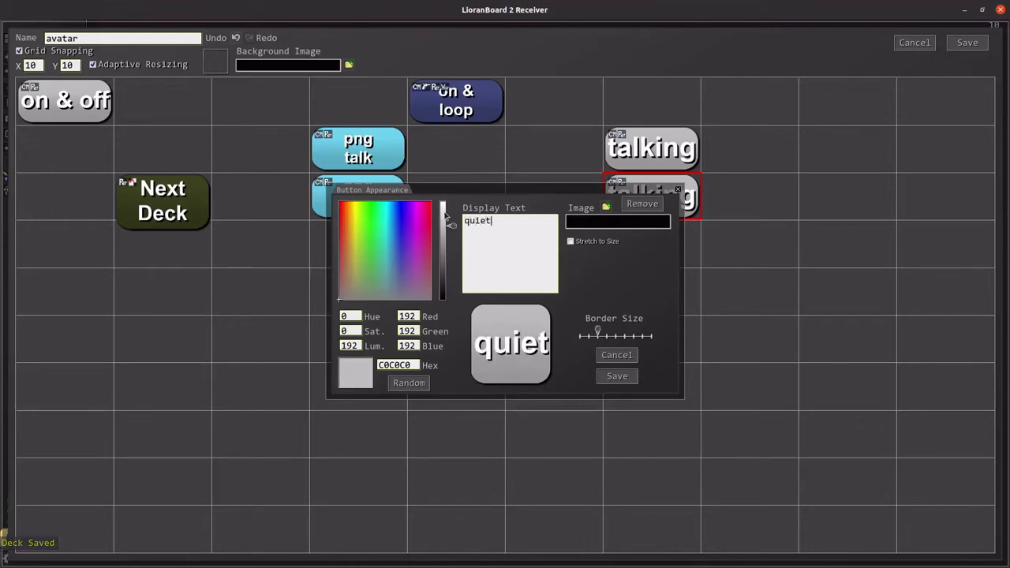
click(620, 376)
click(969, 43)
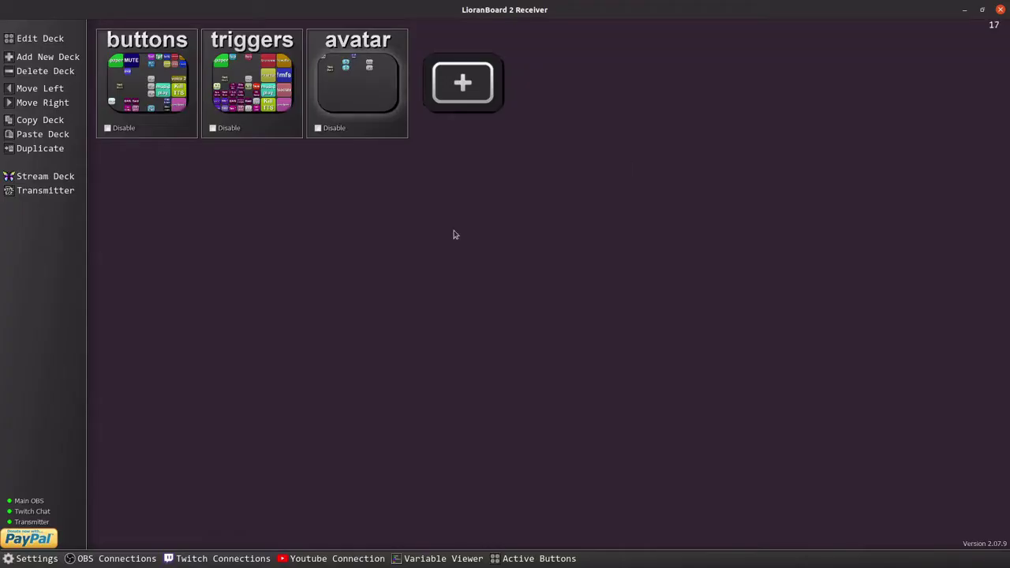
Open the avatar deck from the deck list to view its buttons.
double_click(358, 85)
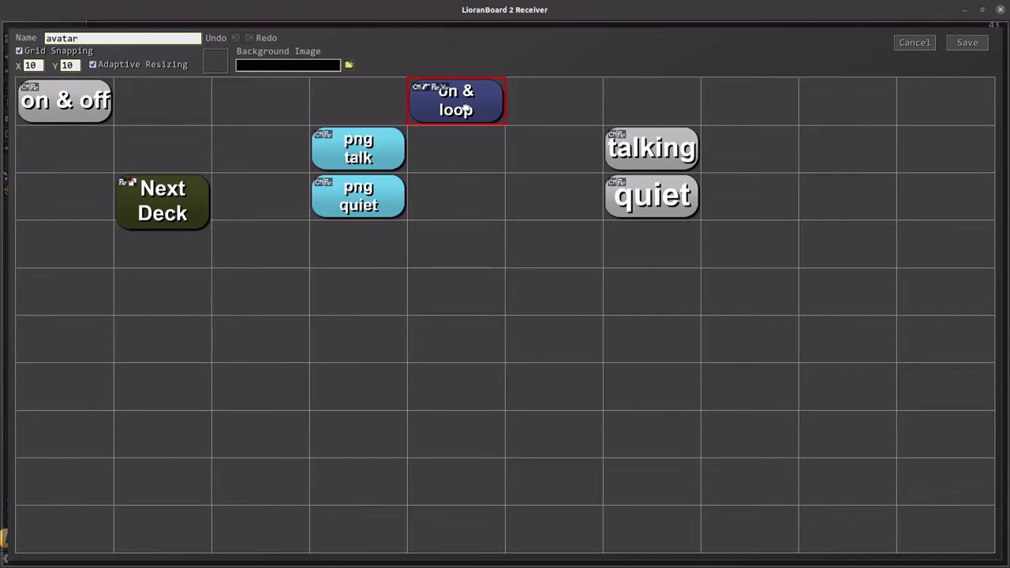
Show the on & loop button's Commands window with its visibility check and 300ms re-trigger.
double_click(465, 108)
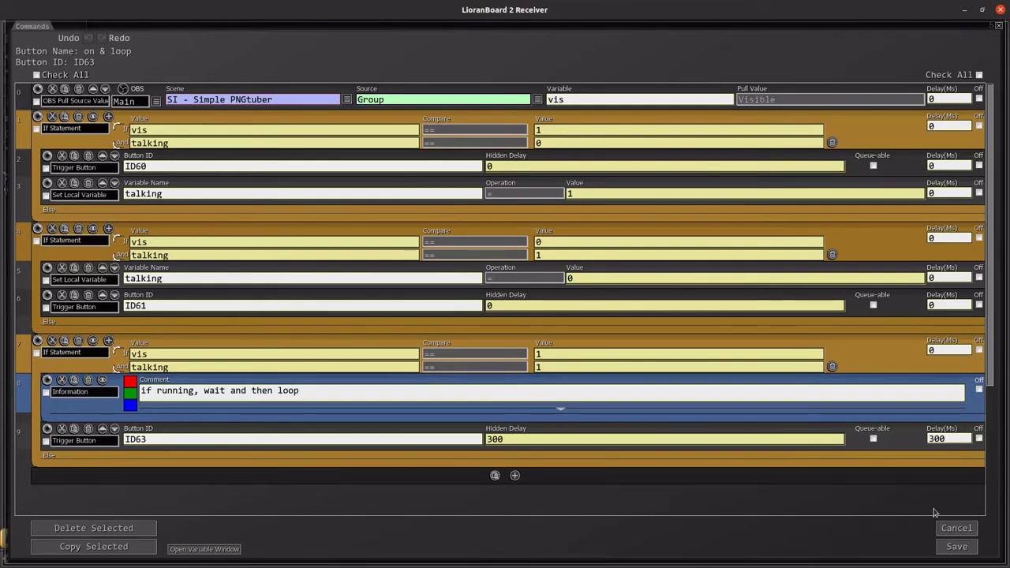
click(951, 536)
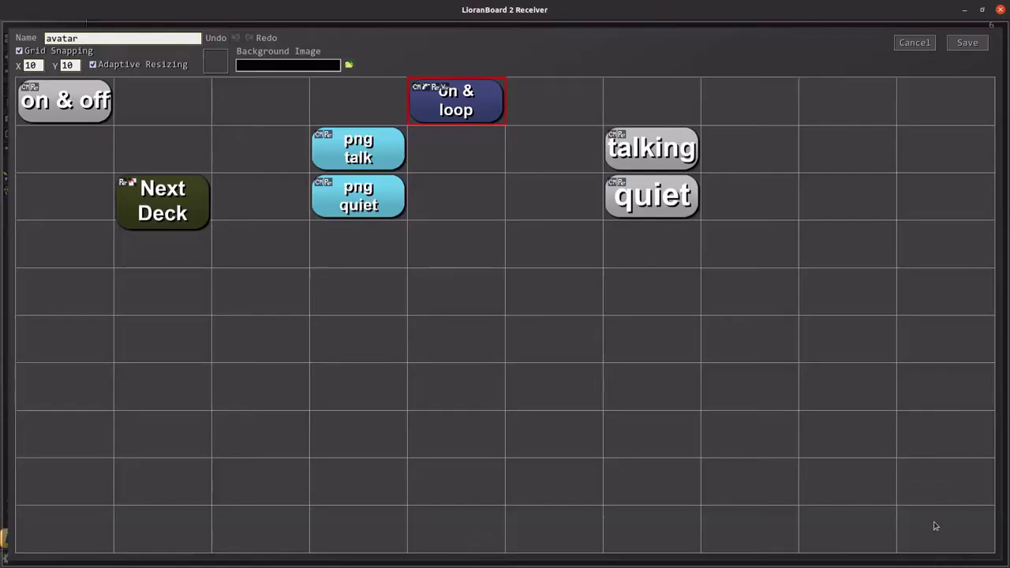
right_click(673, 161)
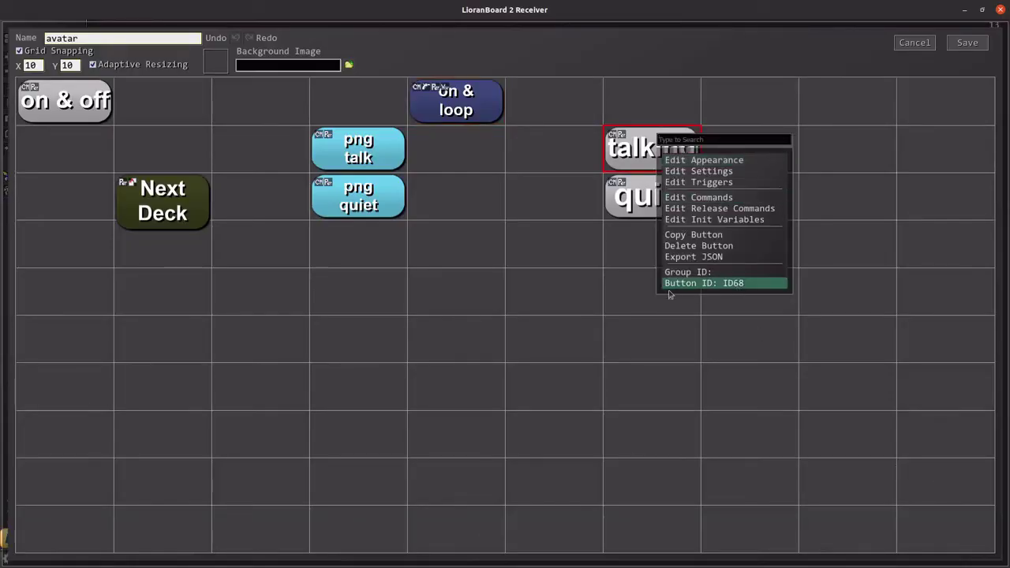
click(573, 284)
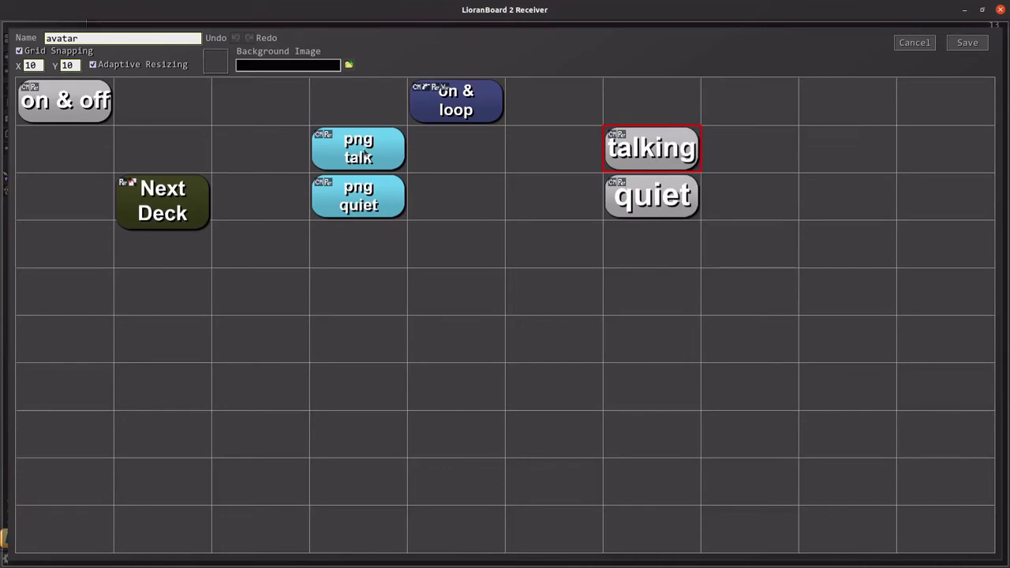
click(459, 102)
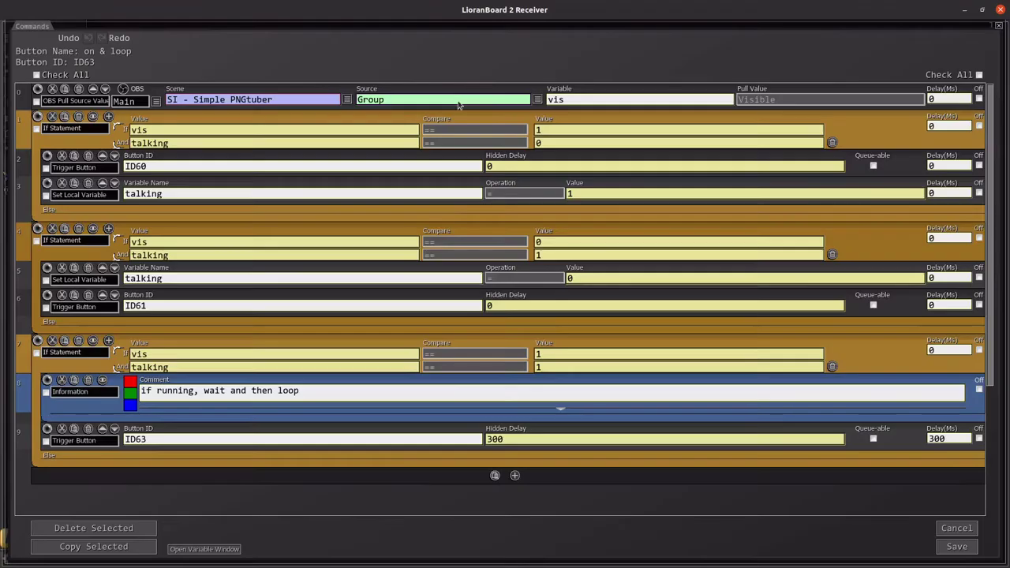
click(155, 166)
mouse_move(424, 339)
click(980, 439)
mouse_move(827, 456)
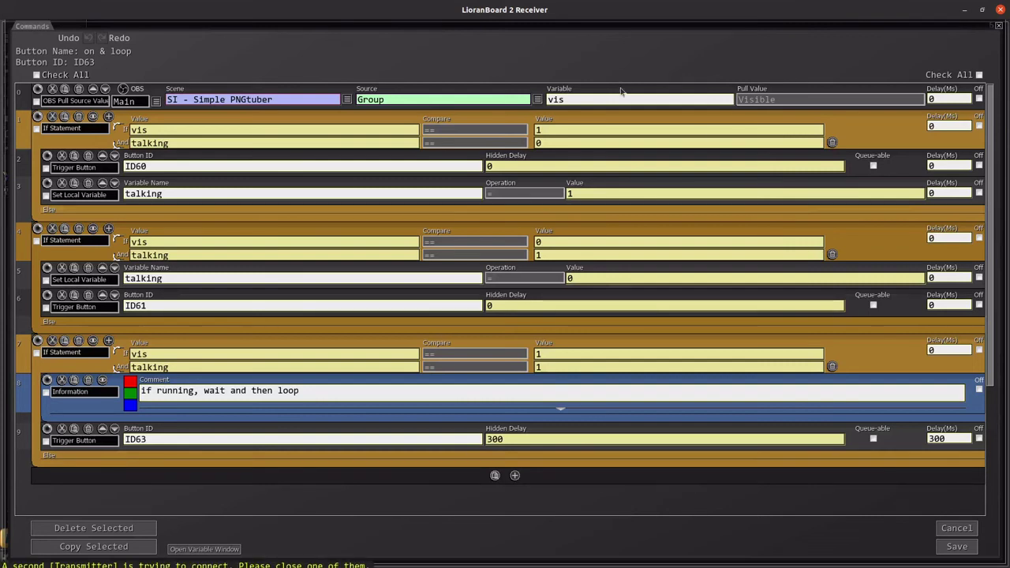
mouse_move(621, 91)
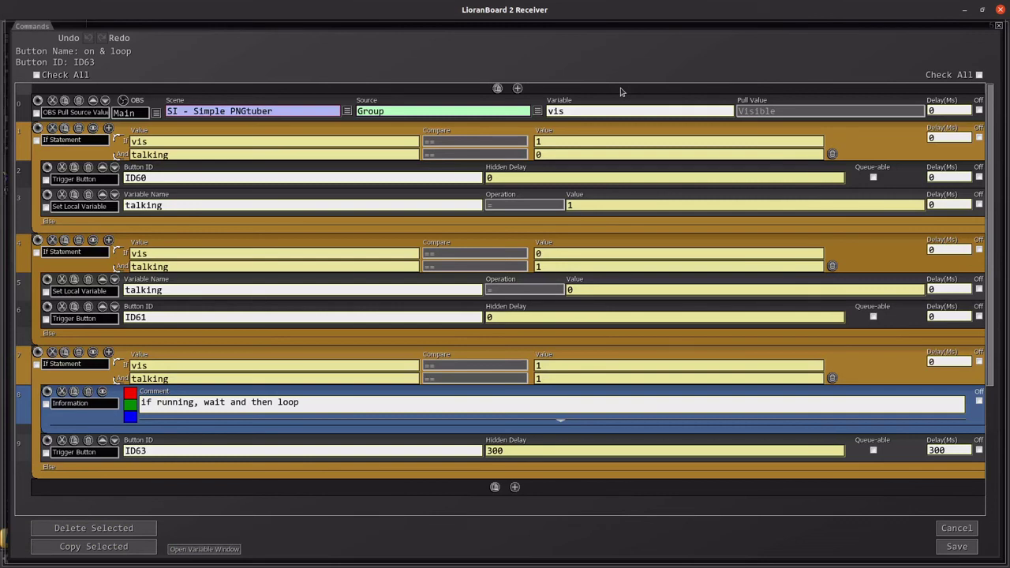
scroll(893, 452, down, 1)
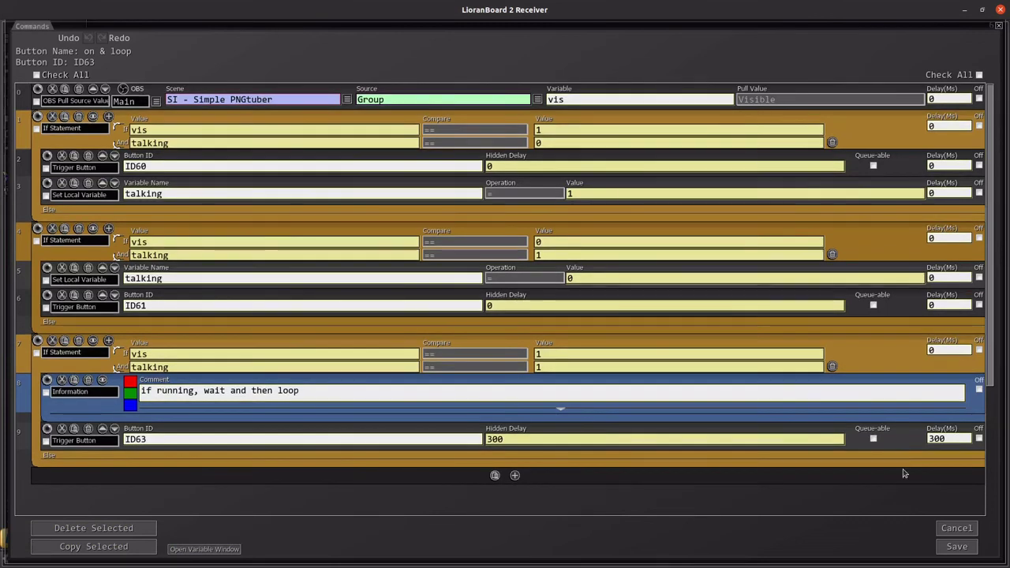
click(963, 531)
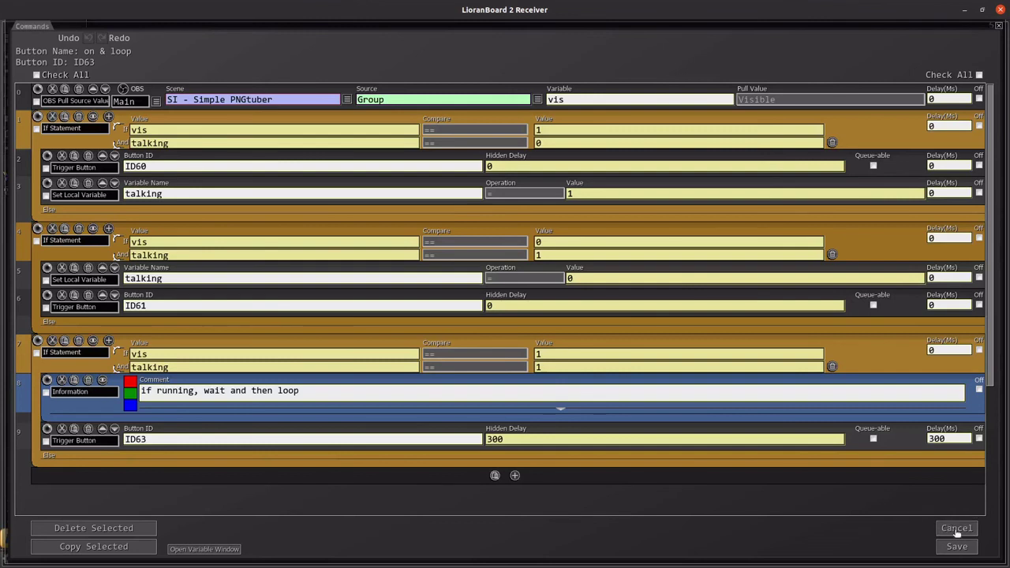
Discard the command-list edits and bring up on & loop's init variables, {"talking":0}.
click(958, 532)
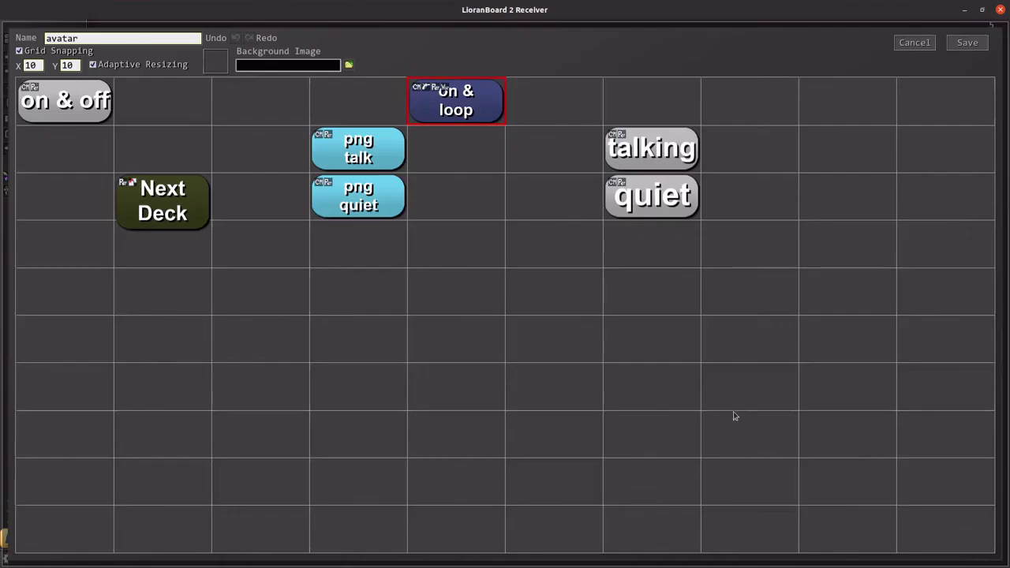
right_click(456, 96)
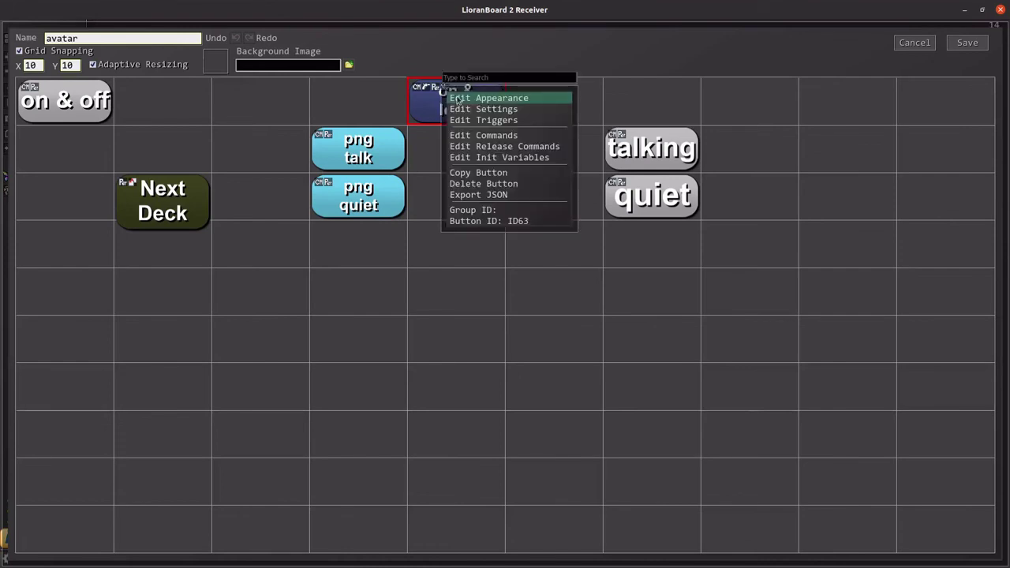
click(514, 157)
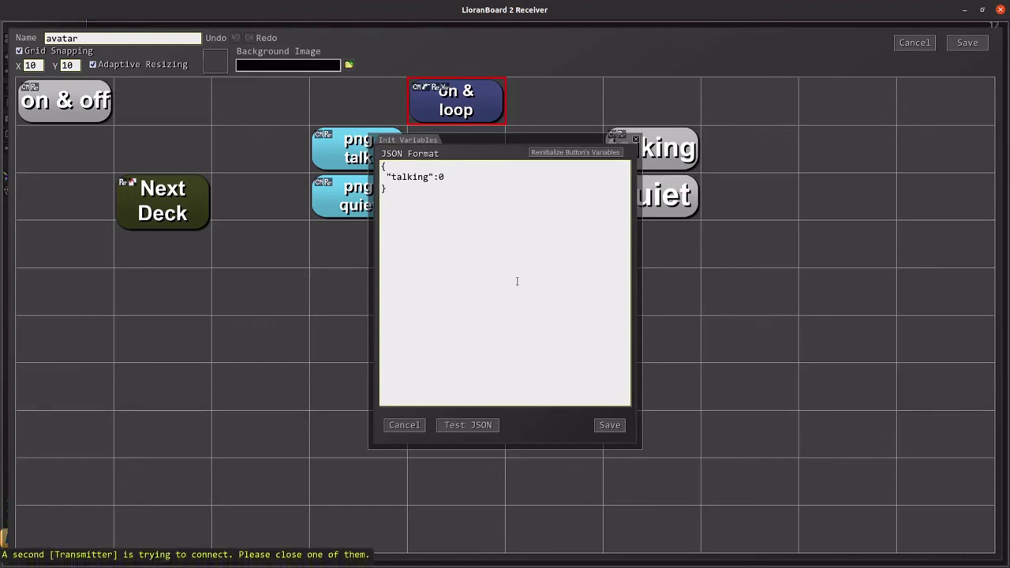
Save talking = 0 and view on & loop's SceneItemVisibilityChanged OBS trigger from Any.
click(607, 425)
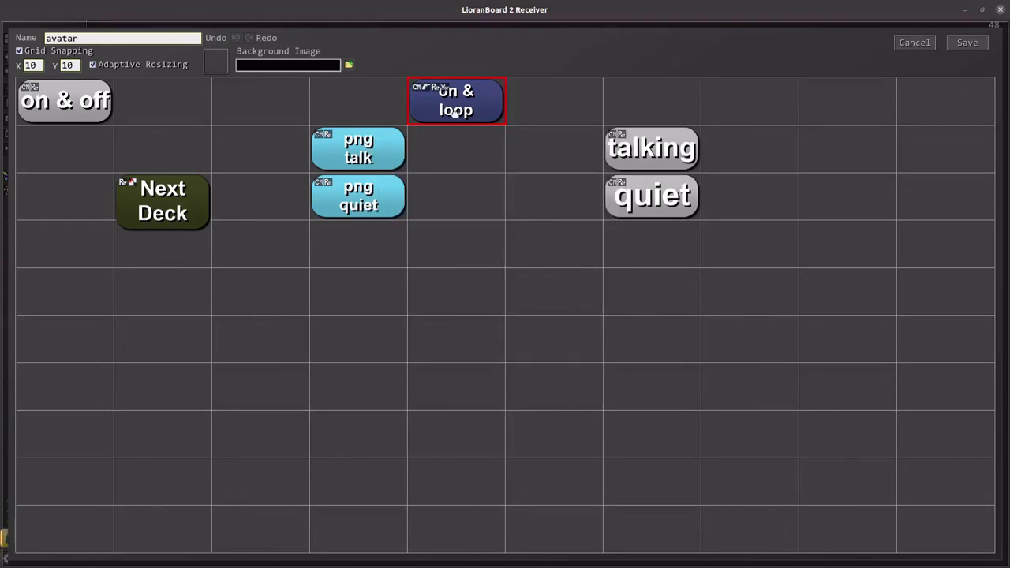
right_click(457, 115)
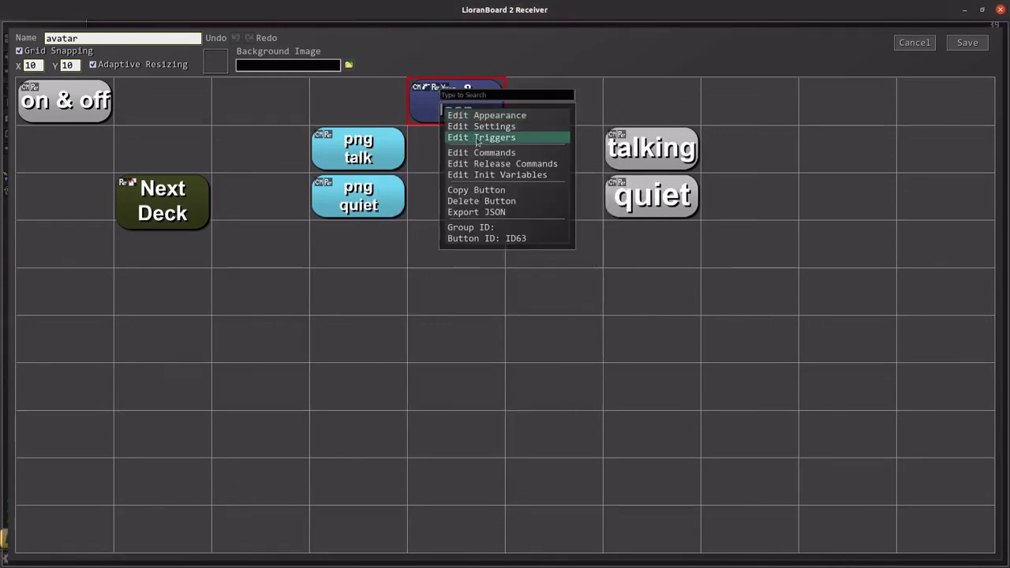
click(476, 139)
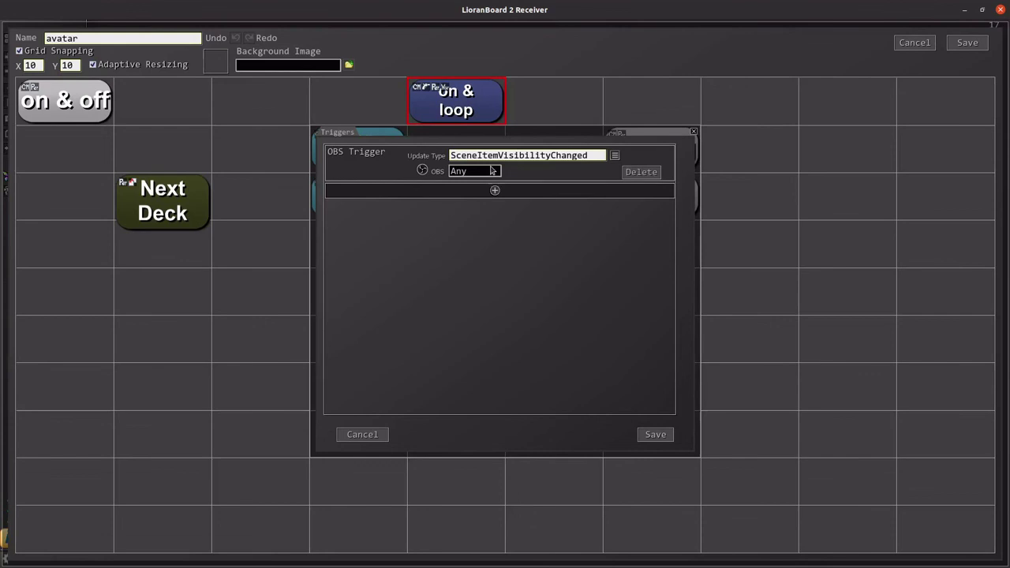